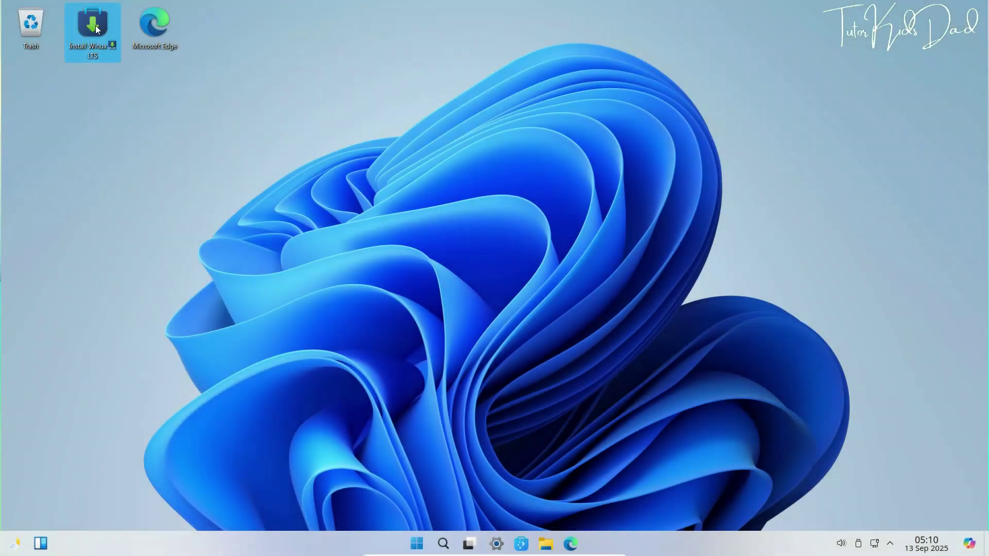
# Launch the Winux installer, keep the language, Kolkata time zone and US keyboard, and choose Erase disk.
pyautogui.doubleClick(93, 27)
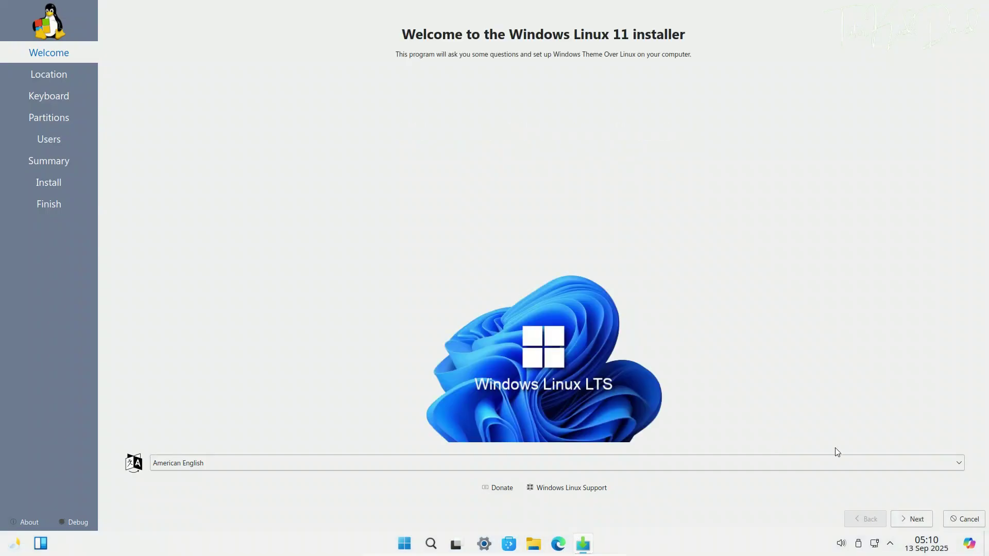
pyautogui.click(907, 519)
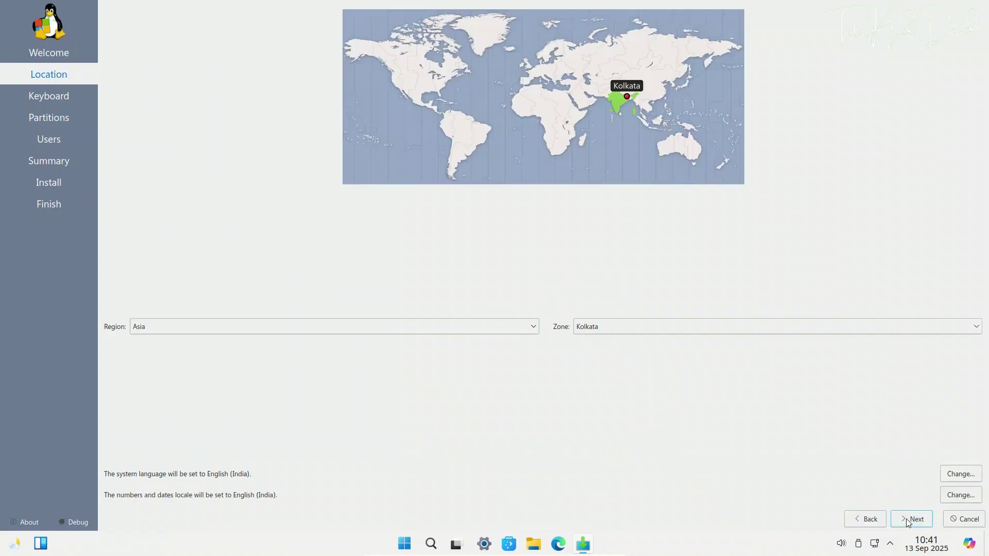
pyautogui.click(911, 523)
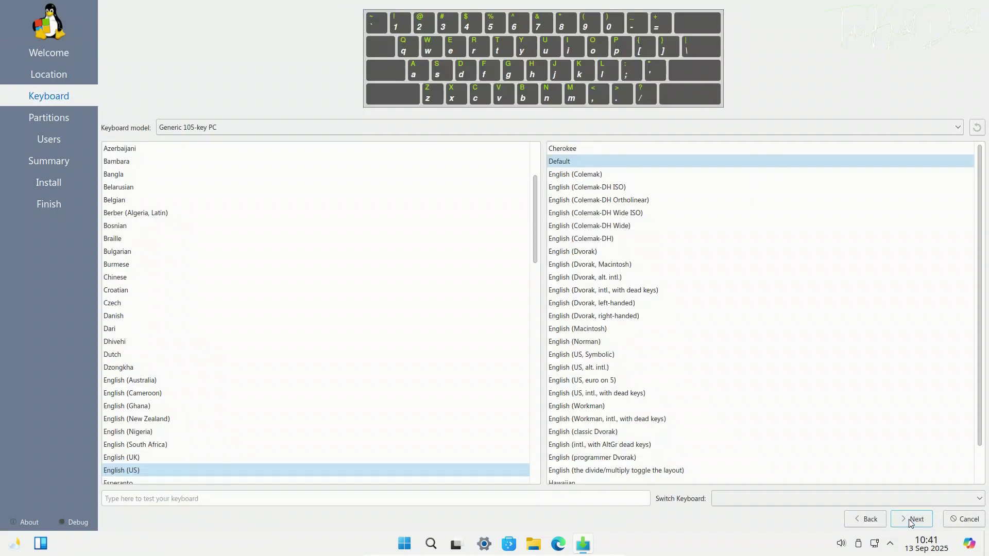
pyautogui.click(911, 524)
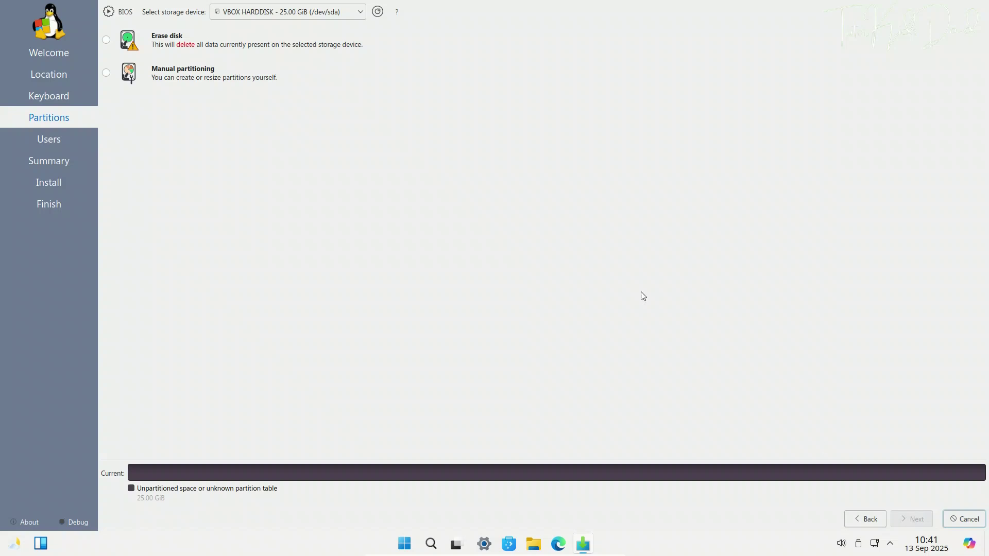
pyautogui.click(106, 40)
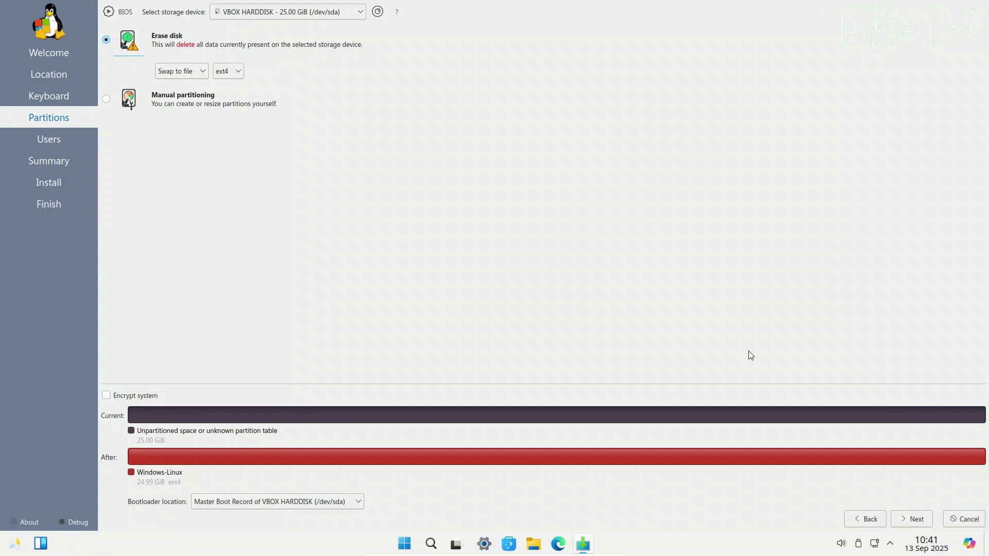
# Fill in the user account with a password and automatic login, then start installing from the summary.
pyautogui.click(914, 519)
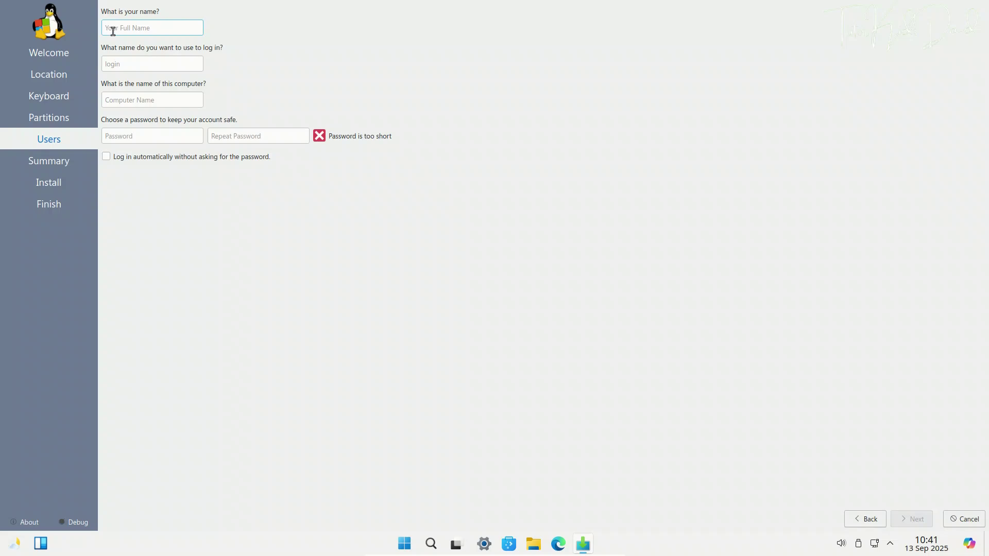
pyautogui.write('Swapnil')
pyautogui.press('Tab')
pyautogui.press('Tab')
pyautogui.press('Tab')
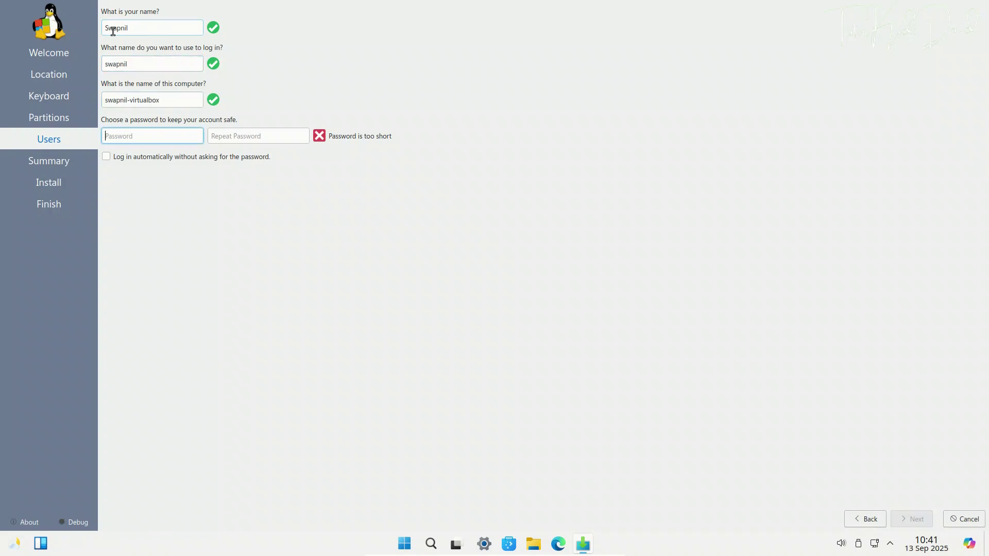
pyautogui.press('Tab')
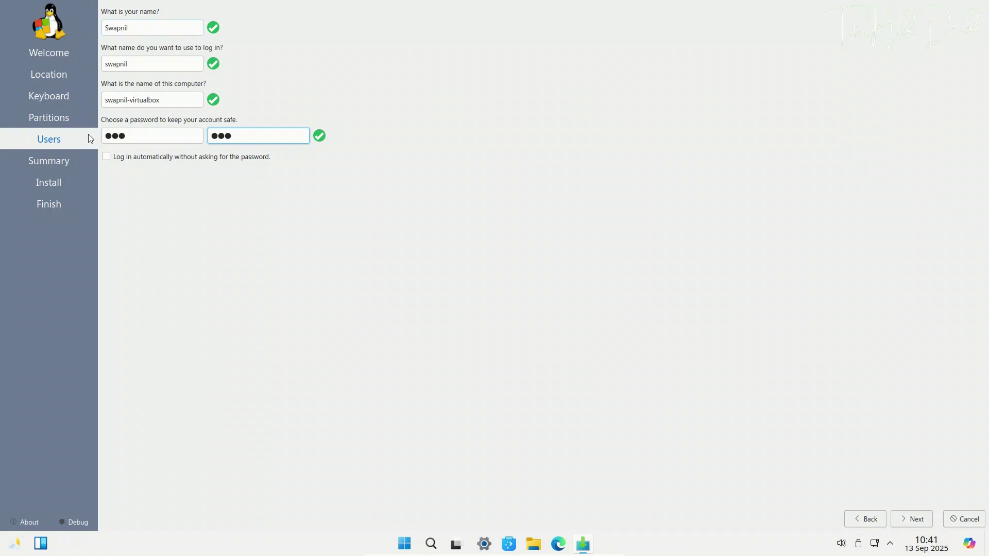
pyautogui.click(107, 157)
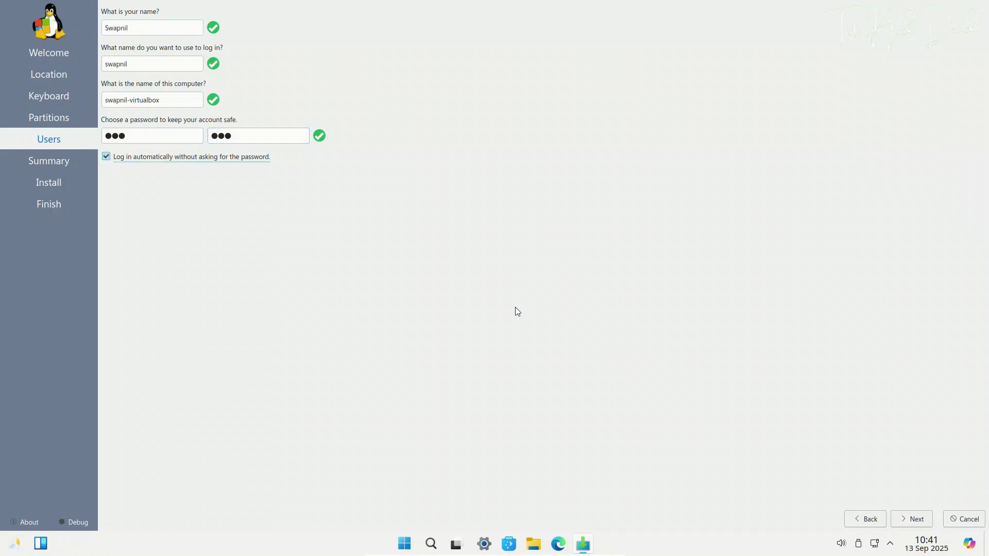
pyautogui.click(909, 518)
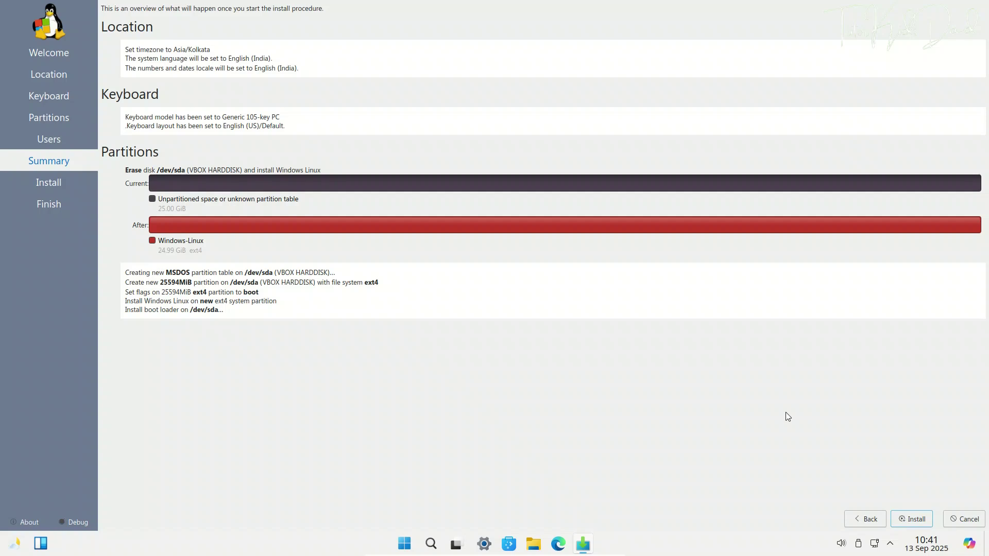
pyautogui.click(907, 518)
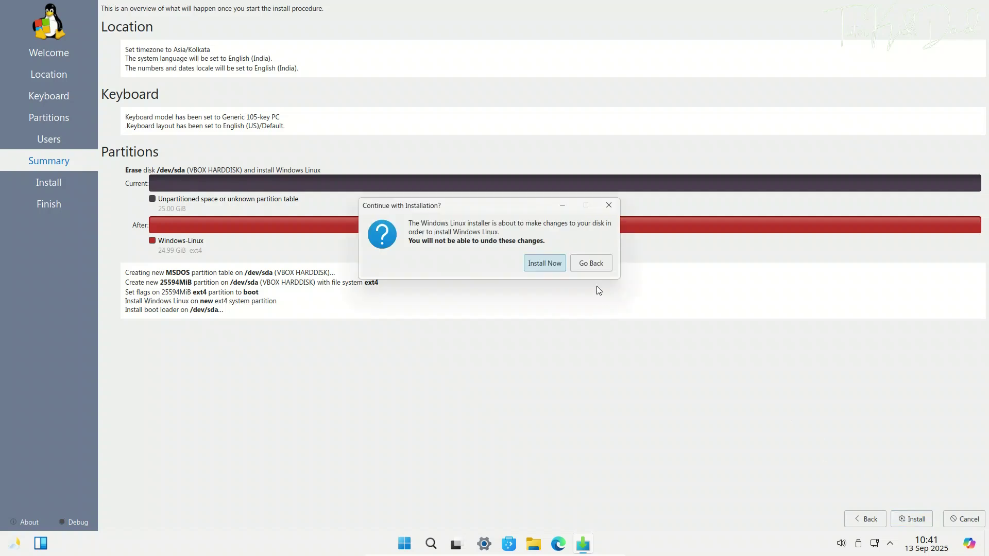
# Confirm erasing the disk, let installation finish, and finish with Restart now ticked.
pyautogui.click(538, 266)
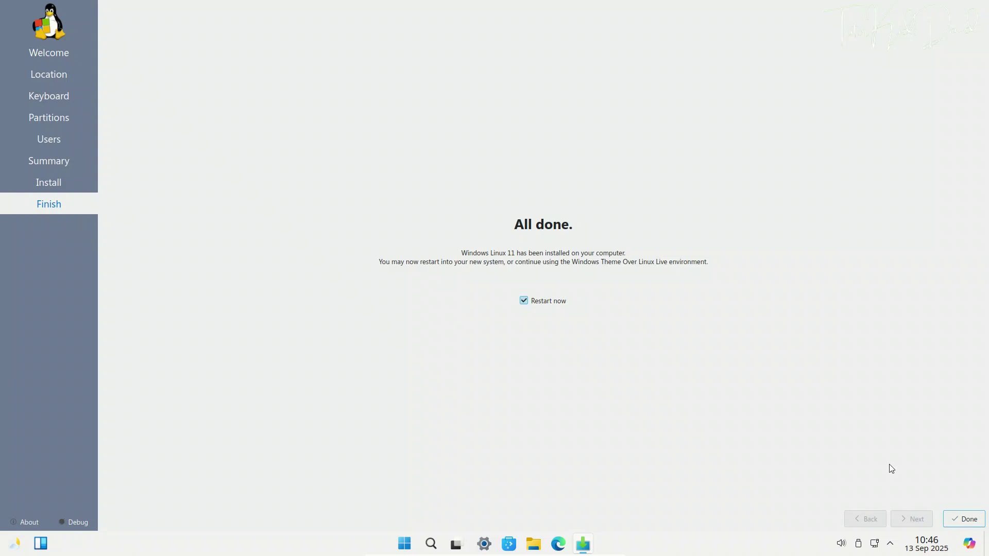
pyautogui.click(971, 520)
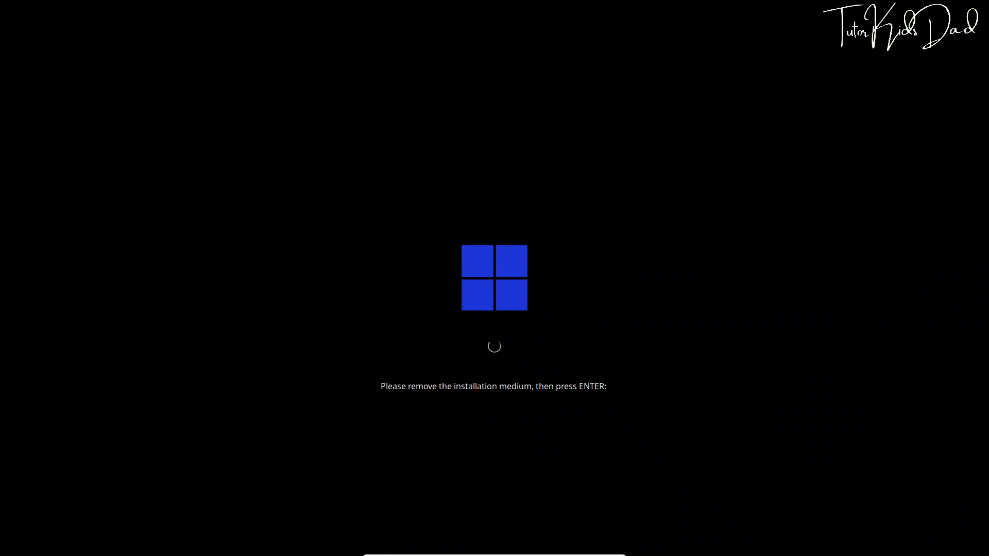
# Continue booting the installed system after removing the installation medium.
pyautogui.press('Return')
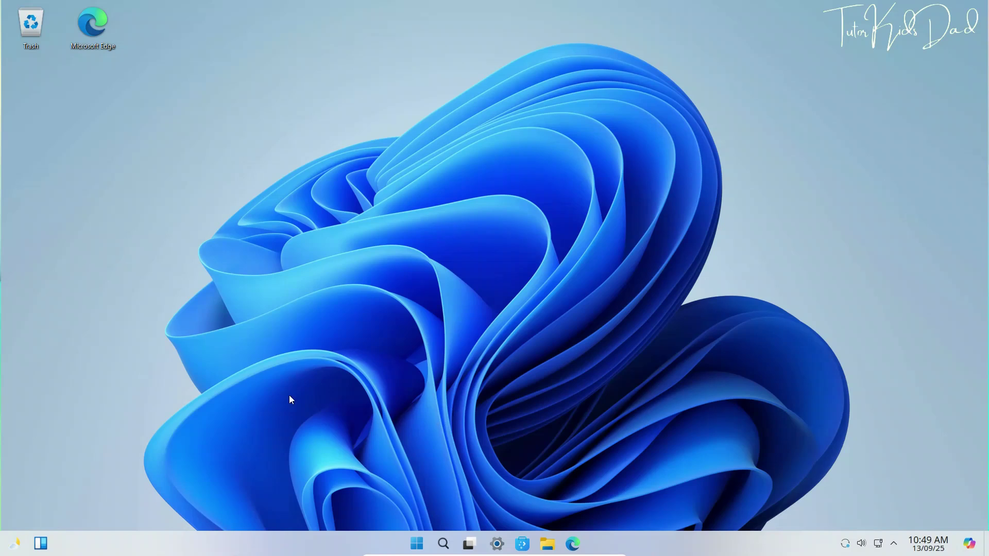
# Bring up the Start menu and show its All apps list.
pyautogui.click(416, 543)
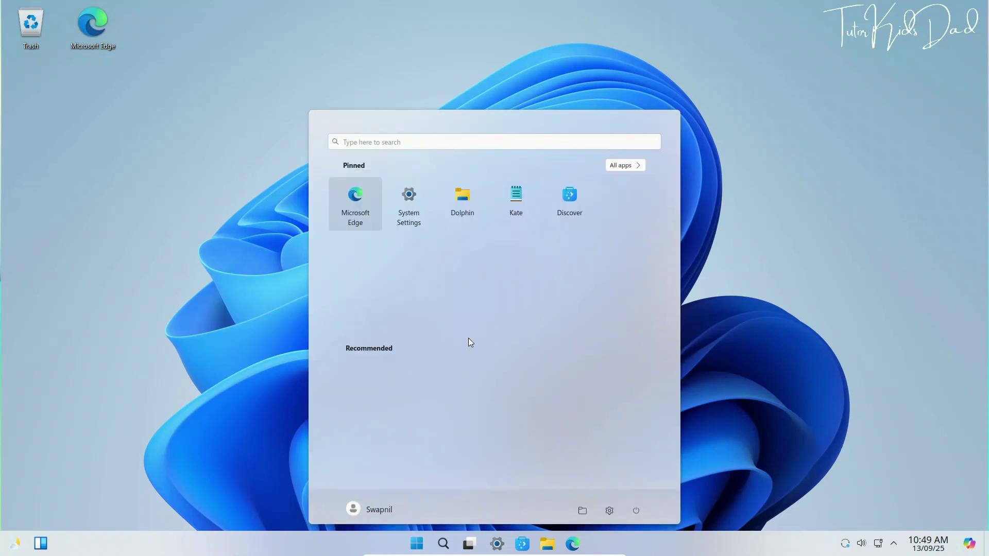
pyautogui.click(618, 167)
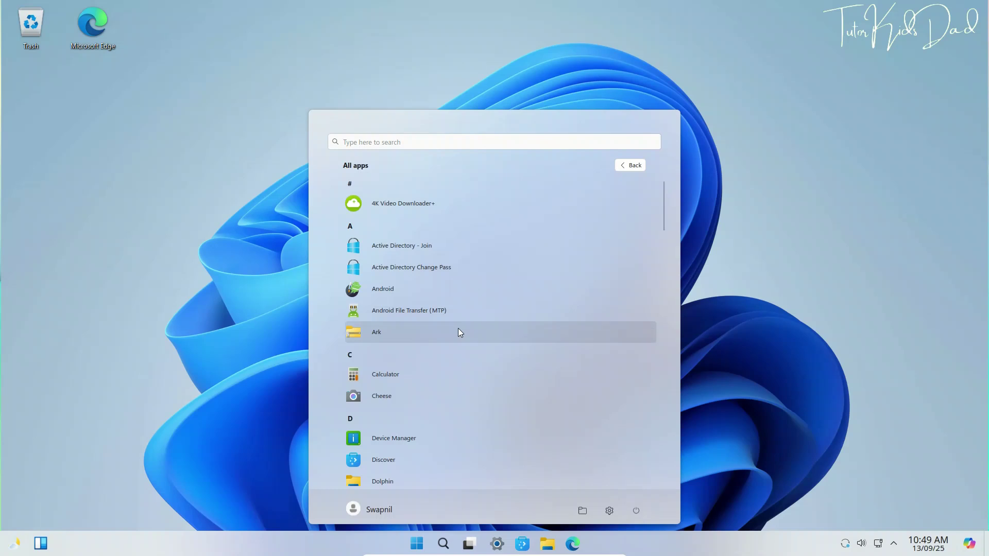
pyautogui.scroll(-1, 458, 329)
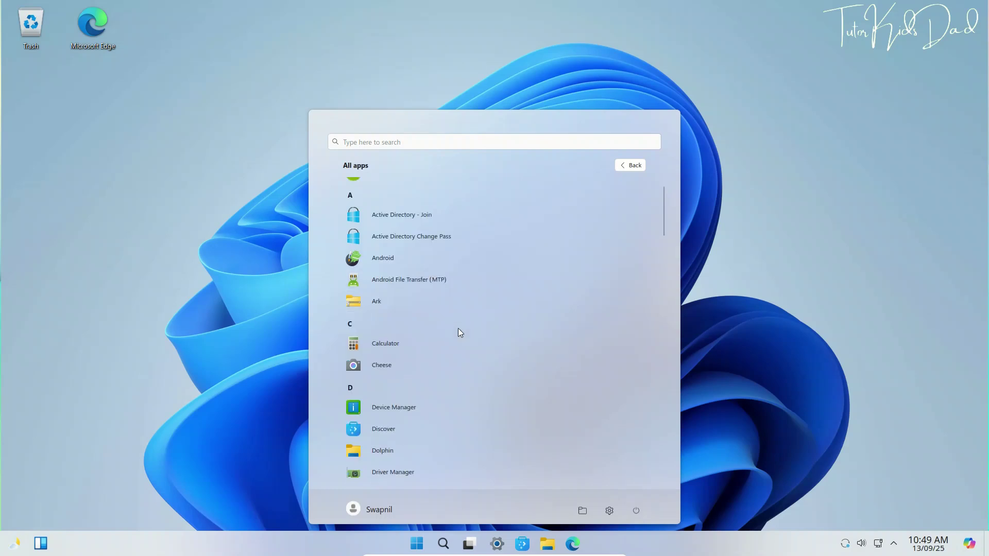
pyautogui.scroll(-1, 458, 329)
pyautogui.scroll(-2, 458, 328)
pyautogui.scroll(-1, 458, 328)
pyautogui.scroll(-2, 458, 328)
pyautogui.scroll(-3, 459, 328)
pyautogui.scroll(-2, 459, 328)
pyautogui.scroll(-4, 457, 329)
pyautogui.scroll(-2, 458, 331)
pyautogui.scroll(-3, 458, 331)
pyautogui.scroll(-2, 457, 331)
pyautogui.scroll(-2, 457, 330)
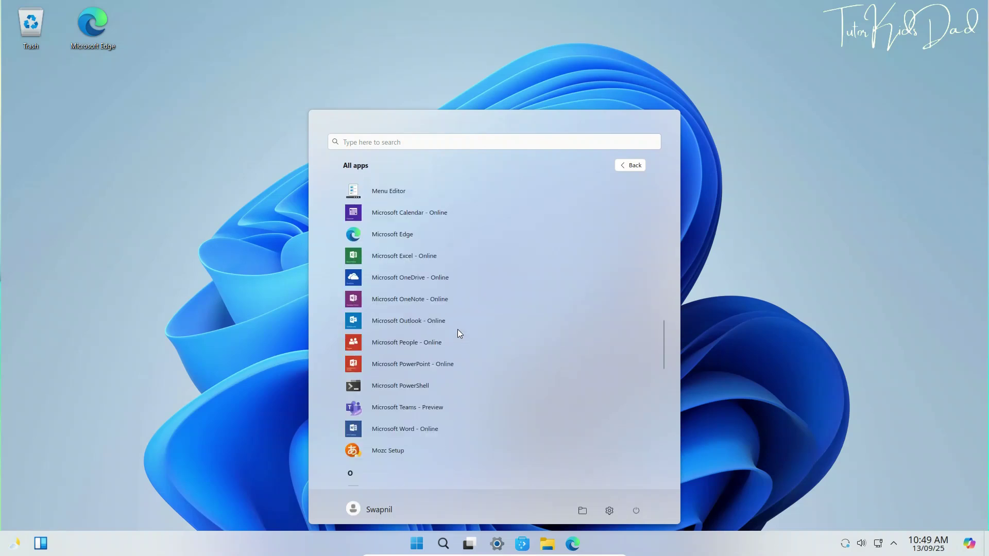
pyautogui.scroll(-1, 458, 330)
pyautogui.scroll(-3, 458, 329)
pyautogui.scroll(-1, 458, 329)
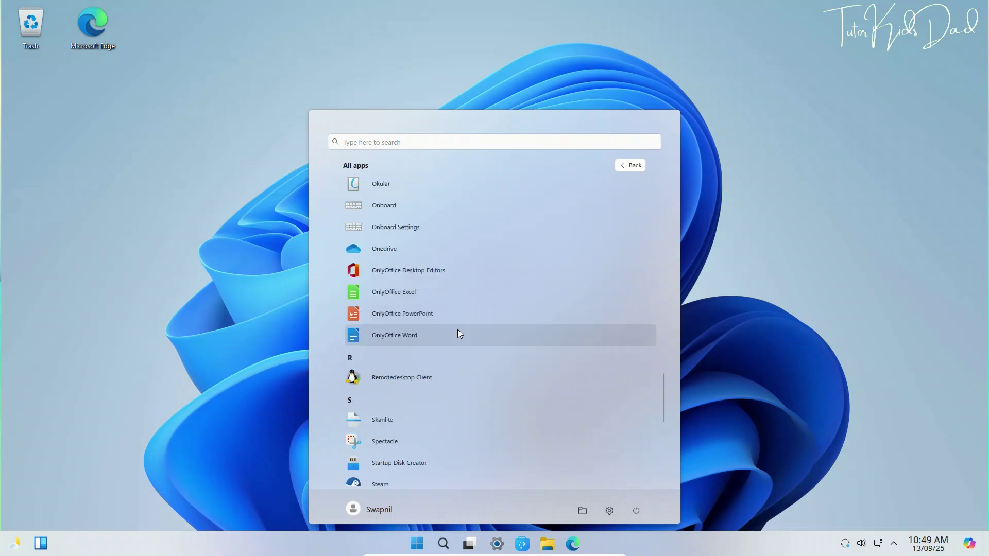
pyautogui.scroll(-2, 457, 330)
pyautogui.scroll(-2, 458, 333)
pyautogui.scroll(-2, 458, 333)
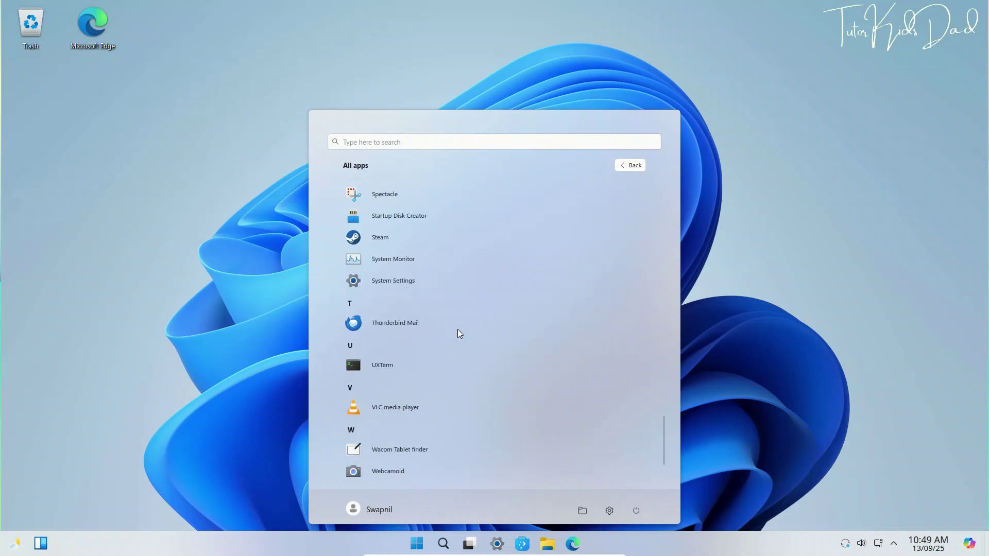
pyautogui.scroll(-1, 458, 333)
pyautogui.scroll(-2, 458, 333)
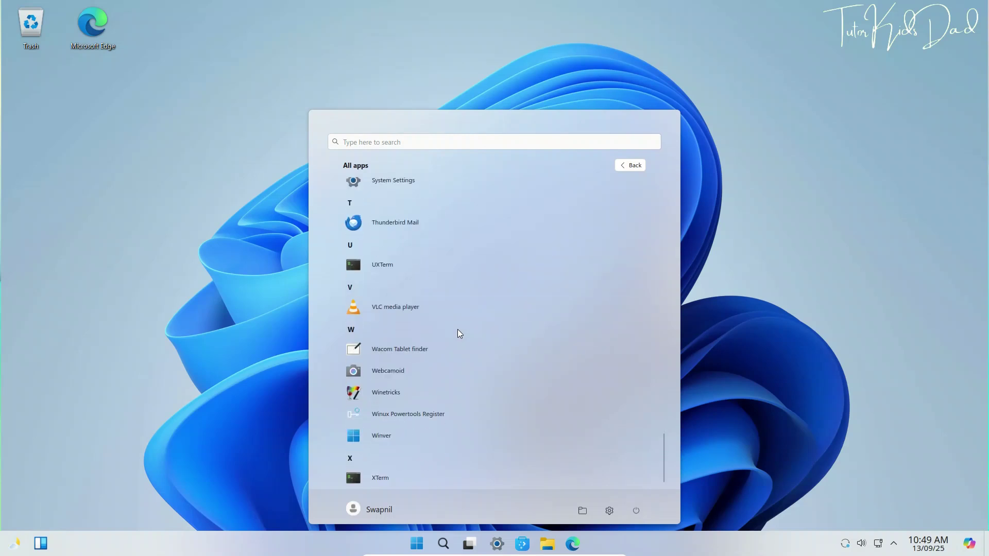
pyautogui.scroll(1, 457, 333)
pyautogui.scroll(2, 457, 333)
pyautogui.scroll(2, 457, 333)
pyautogui.scroll(1, 456, 333)
pyautogui.scroll(1, 457, 332)
pyautogui.scroll(2, 457, 333)
pyautogui.scroll(3, 457, 334)
pyautogui.scroll(2, 456, 332)
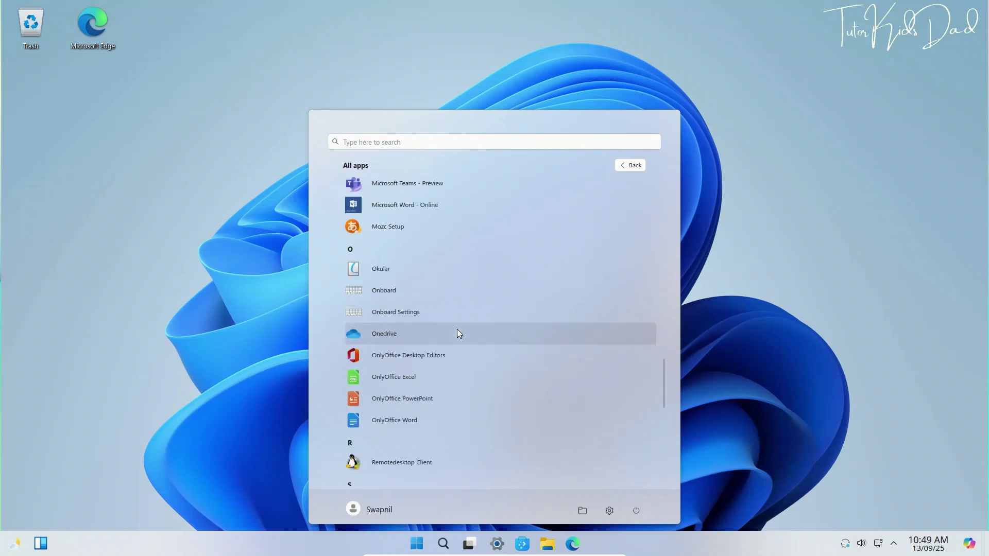
pyautogui.scroll(1, 457, 333)
pyautogui.scroll(1, 457, 334)
pyautogui.scroll(2, 456, 334)
pyautogui.scroll(1, 457, 334)
pyautogui.scroll(1, 457, 333)
pyautogui.scroll(5, 457, 329)
pyautogui.scroll(6, 457, 329)
pyautogui.scroll(6, 457, 329)
pyautogui.scroll(5, 456, 330)
pyautogui.scroll(4, 457, 329)
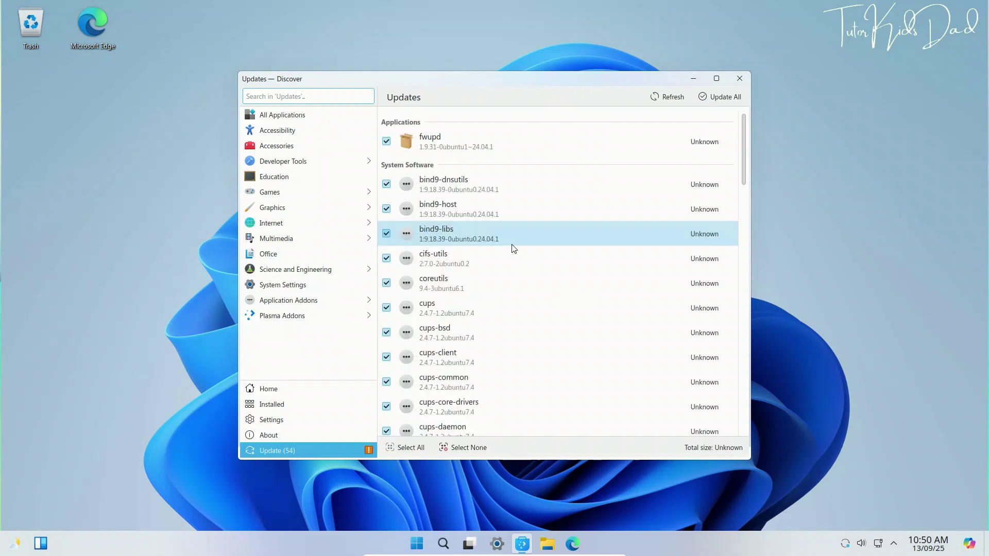
pyautogui.scroll(-2, 598, 250)
pyautogui.scroll(-5, 598, 245)
pyautogui.scroll(-5, 598, 244)
pyautogui.scroll(-5, 599, 245)
# Start Update All for the 54 updates and view the running update task's progress.
pyautogui.click(725, 106)
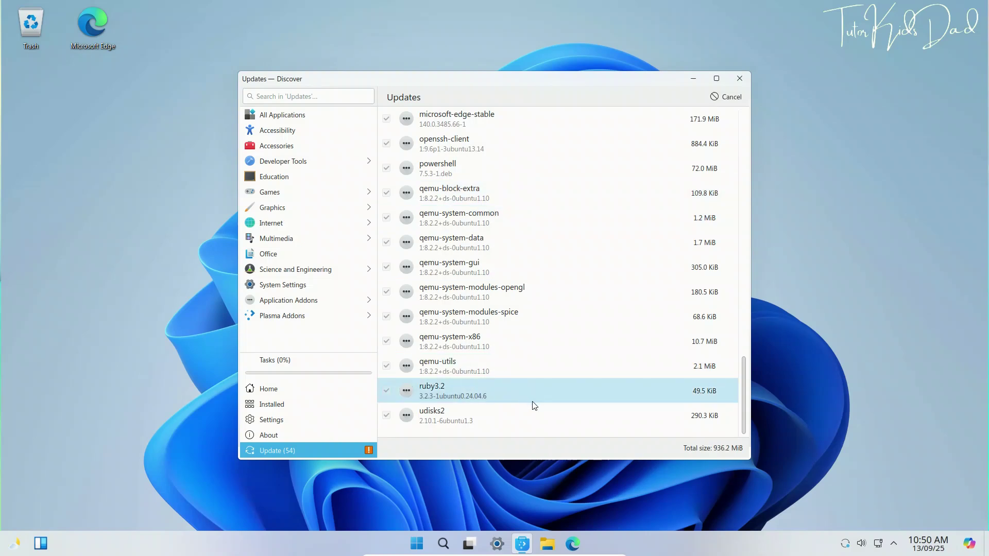
pyautogui.scroll(5, 532, 404)
pyautogui.scroll(5, 532, 404)
pyautogui.scroll(5, 530, 399)
pyautogui.scroll(5, 529, 398)
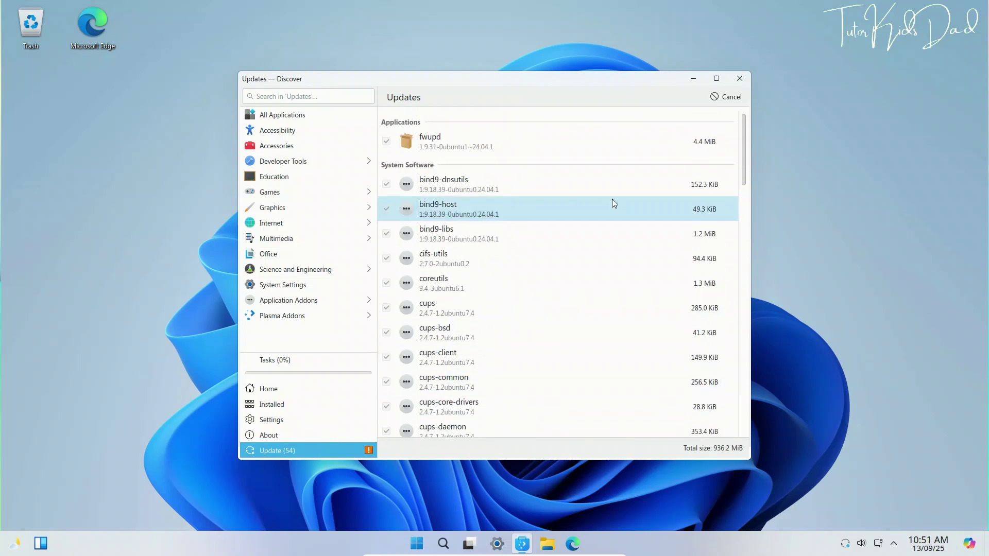
pyautogui.click(334, 449)
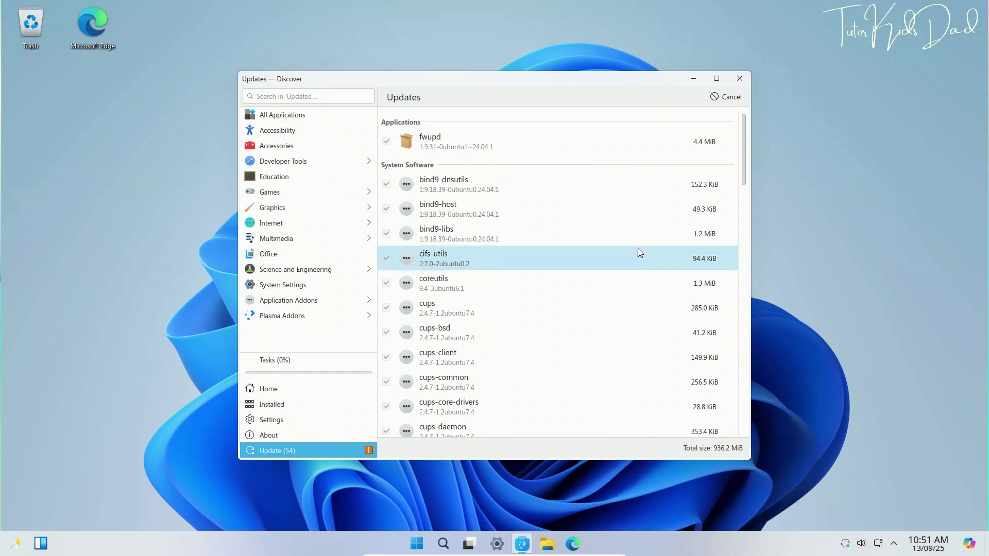
pyautogui.click(293, 364)
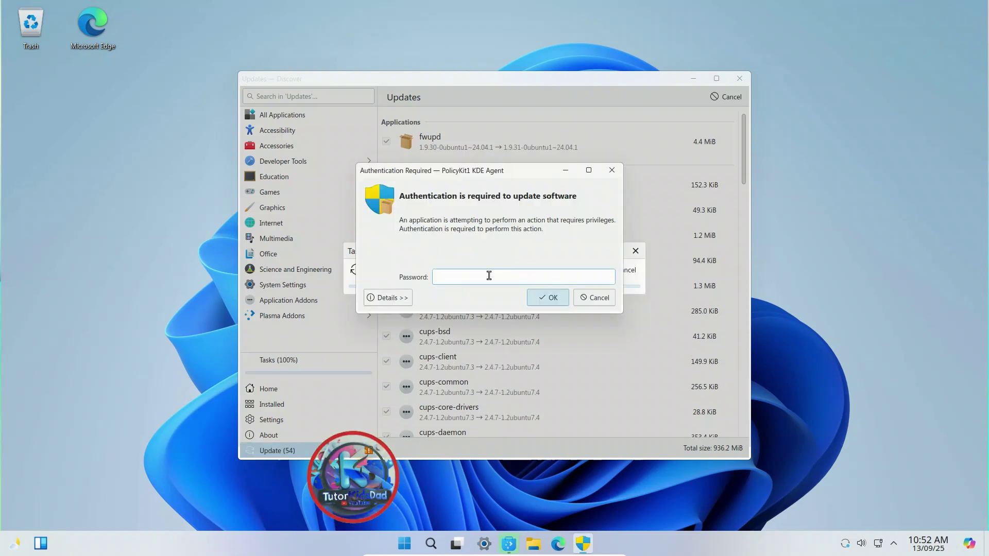
pyautogui.write('****')
# Confirm the administrator password so the 54 updates install.
pyautogui.click(546, 299)
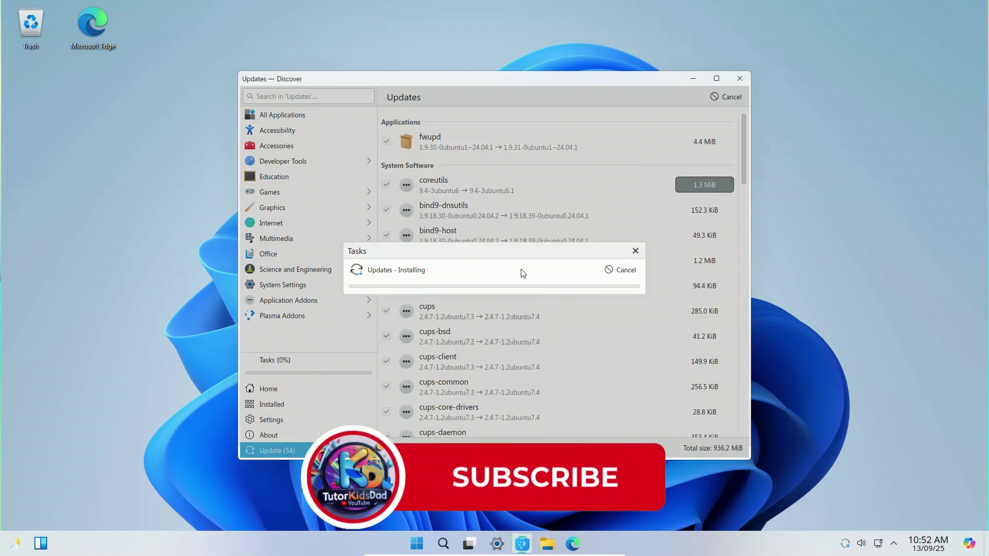
pyautogui.scroll(-10, 554, 263)
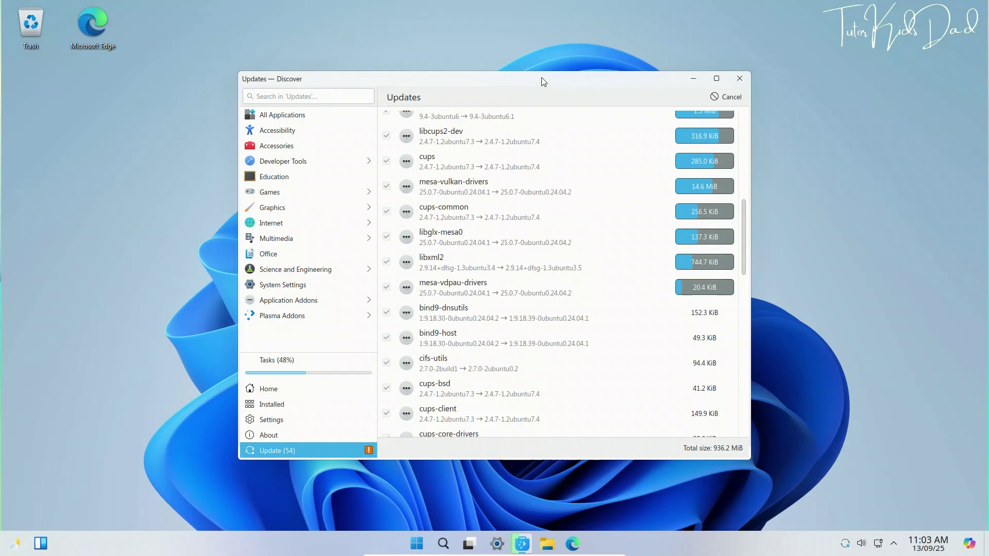
pyautogui.scroll(-2, 642, 249)
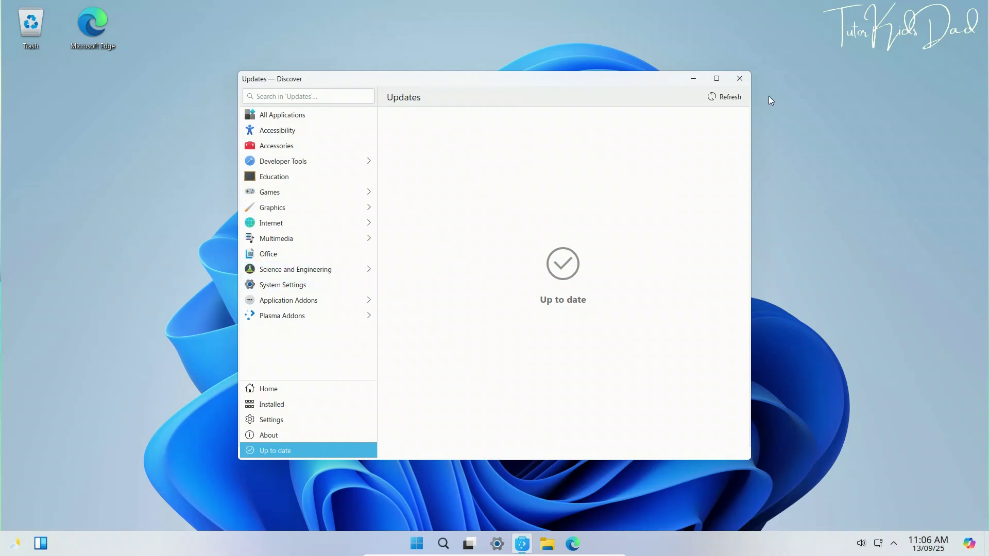
# Close Discover, then restart the system from the Start menu's power button.
pyautogui.click(737, 86)
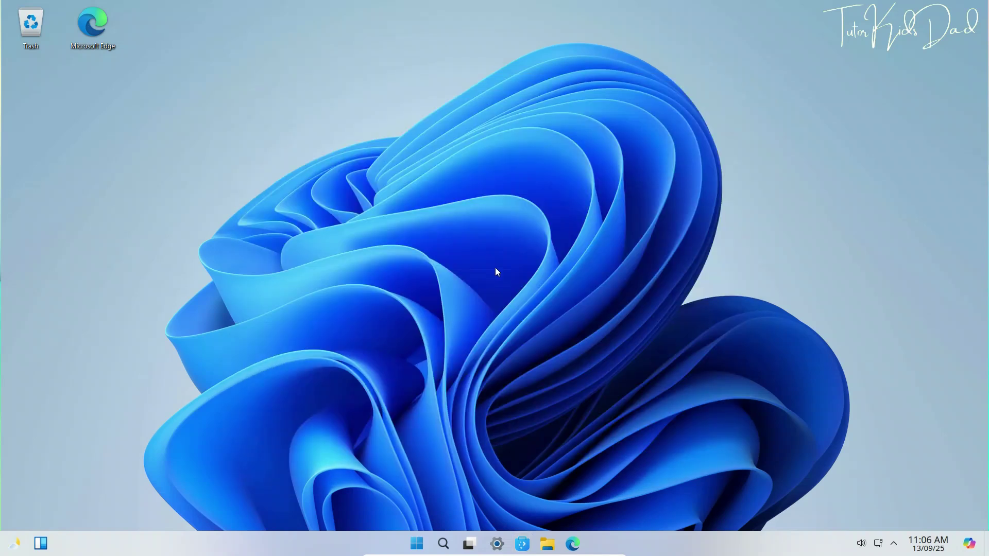
pyautogui.click(416, 543)
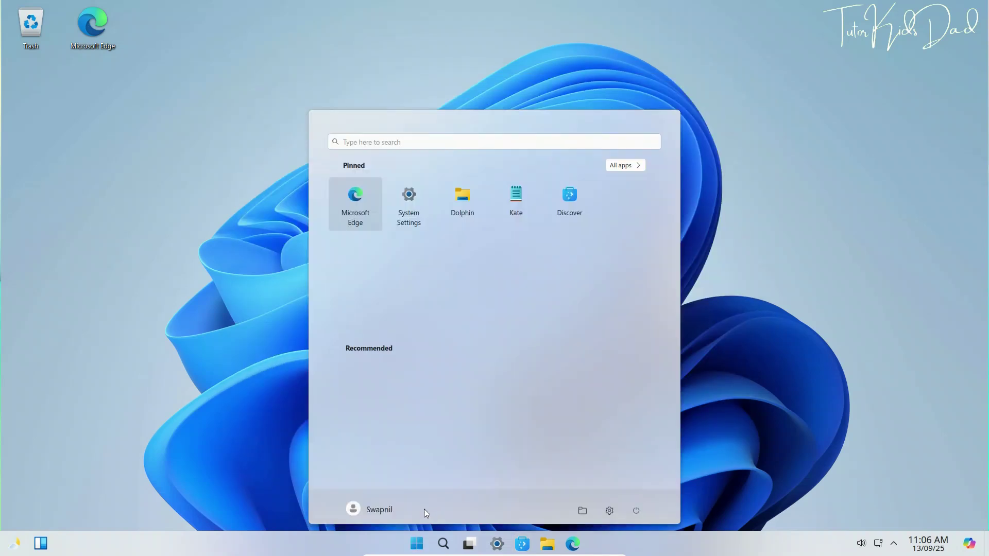
pyautogui.click(637, 510)
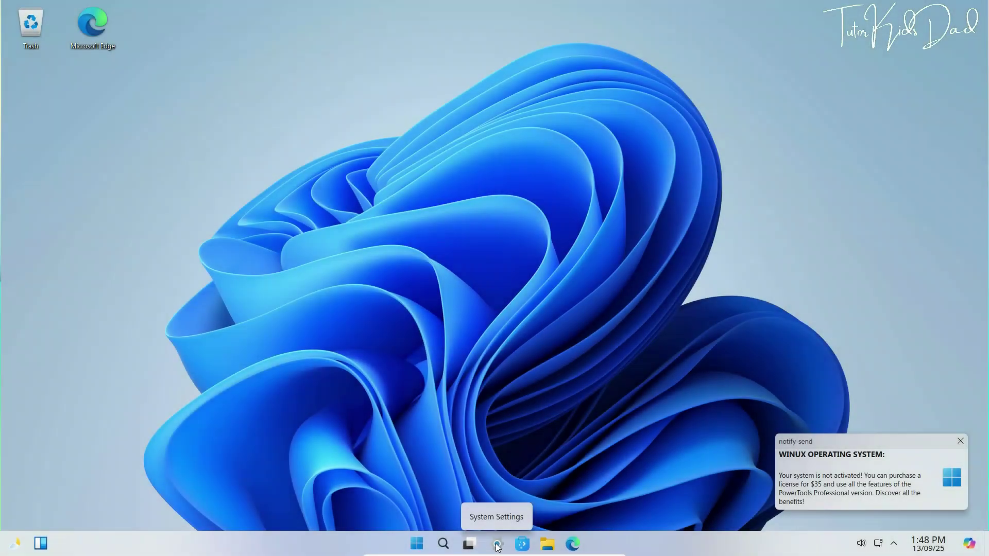
# Launch System Settings from its taskbar icon.
pyautogui.click(497, 545)
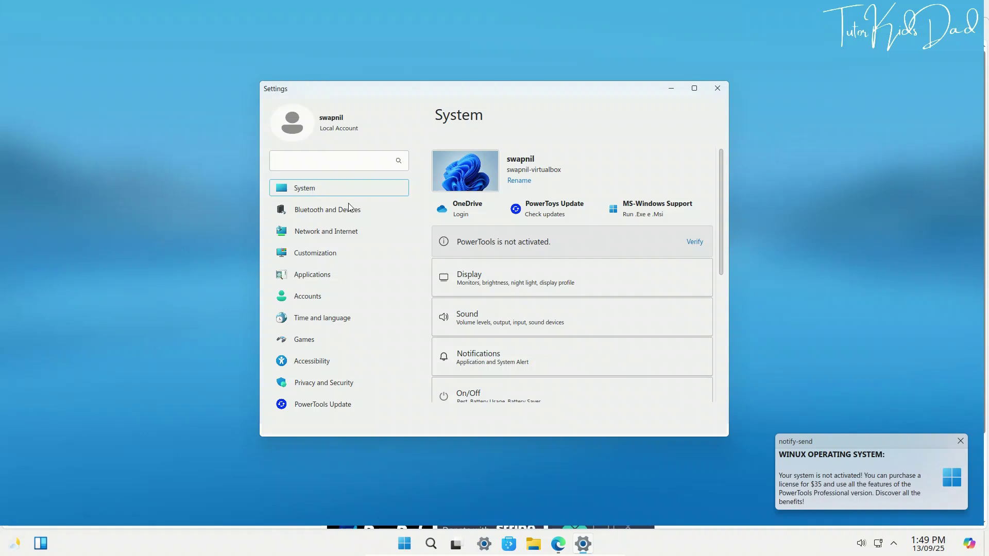
pyautogui.click(500, 286)
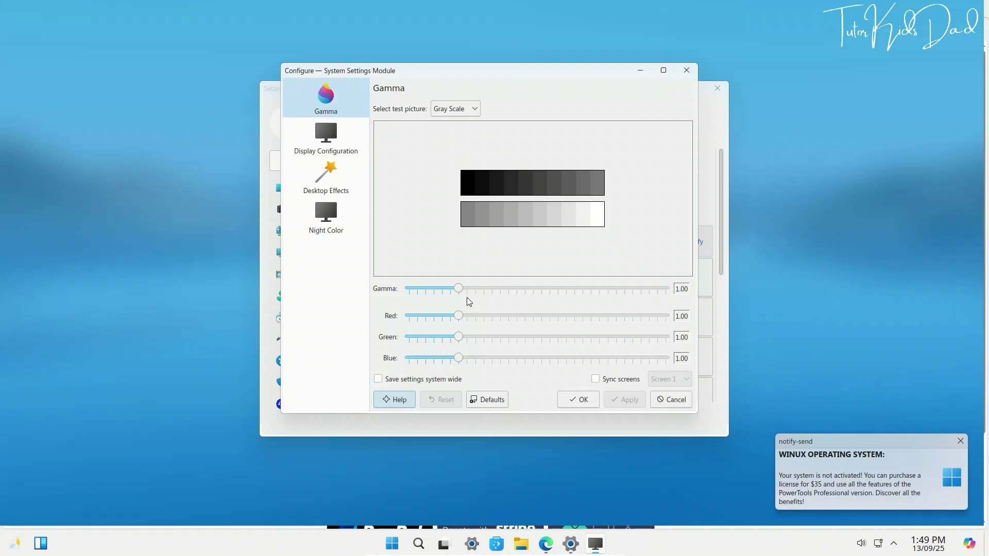
pyautogui.click(325, 144)
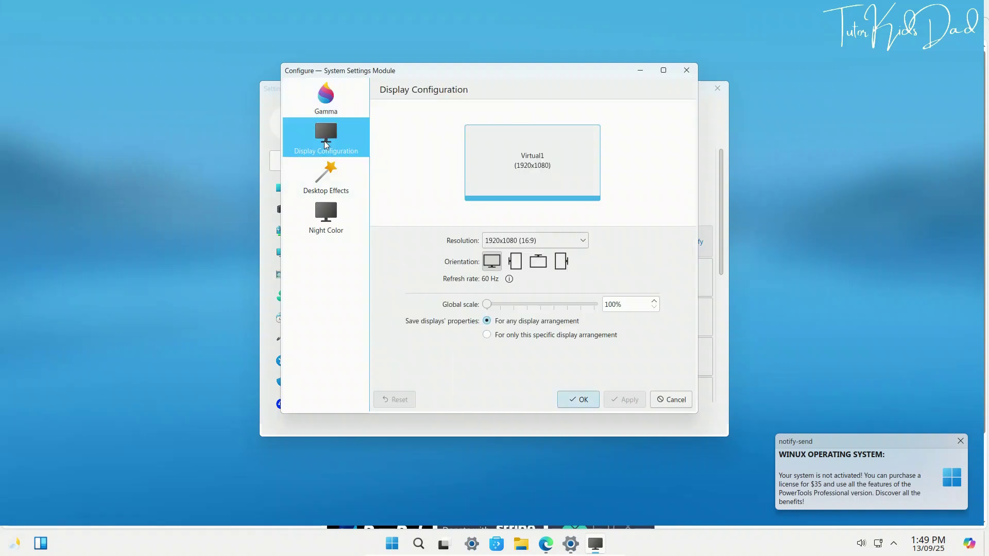
pyautogui.click(332, 179)
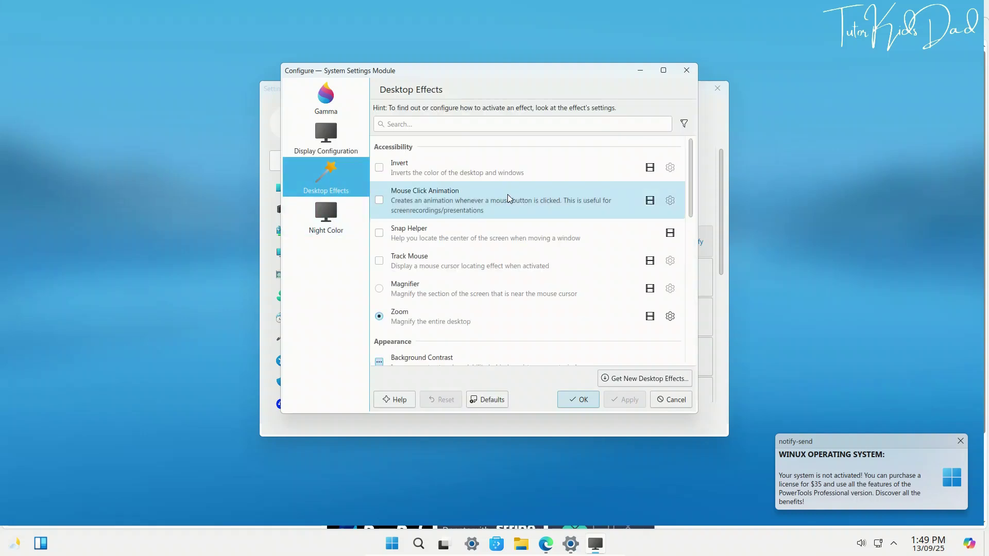
pyautogui.scroll(-2, 508, 194)
pyautogui.scroll(-2, 508, 195)
pyautogui.scroll(-6, 508, 195)
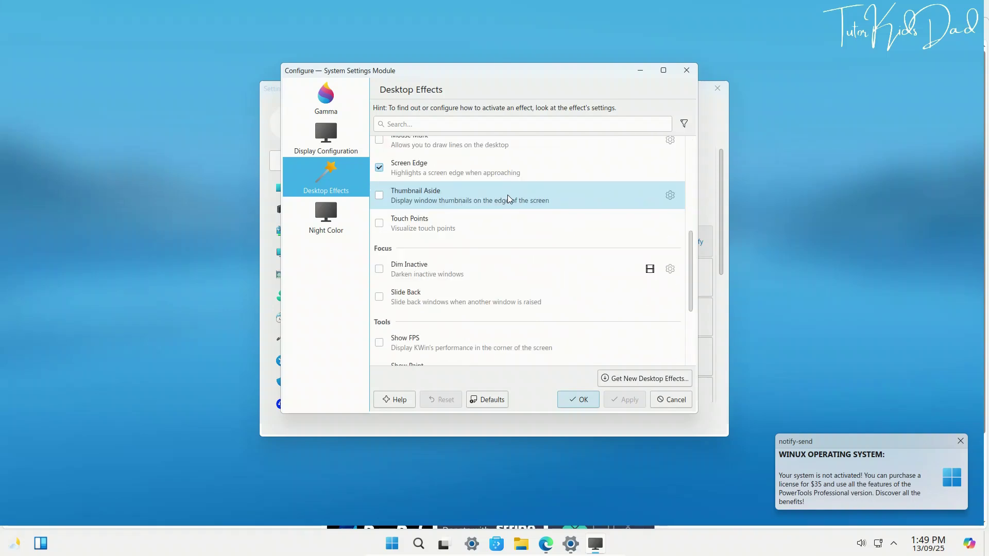
pyautogui.scroll(-2, 508, 194)
pyautogui.scroll(-2, 508, 195)
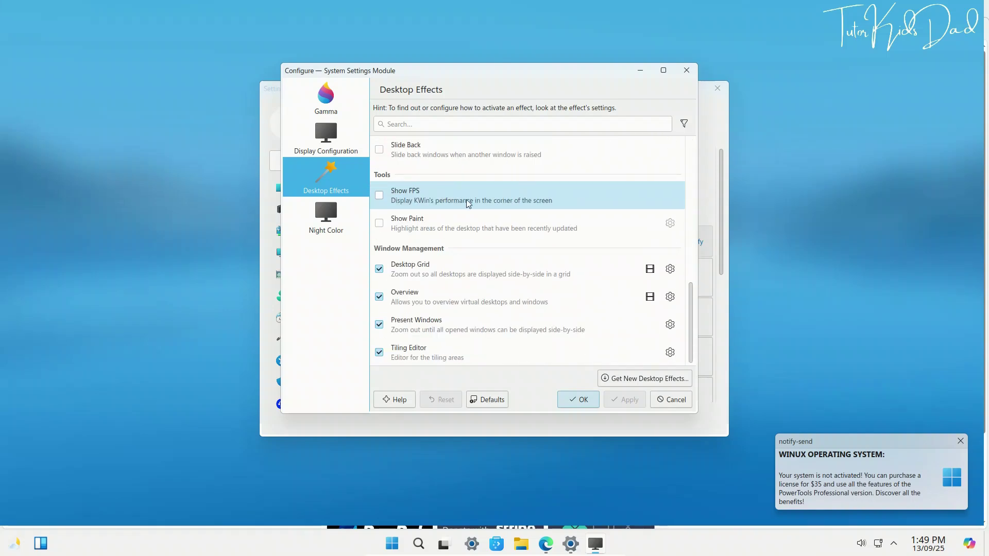
pyautogui.click(337, 213)
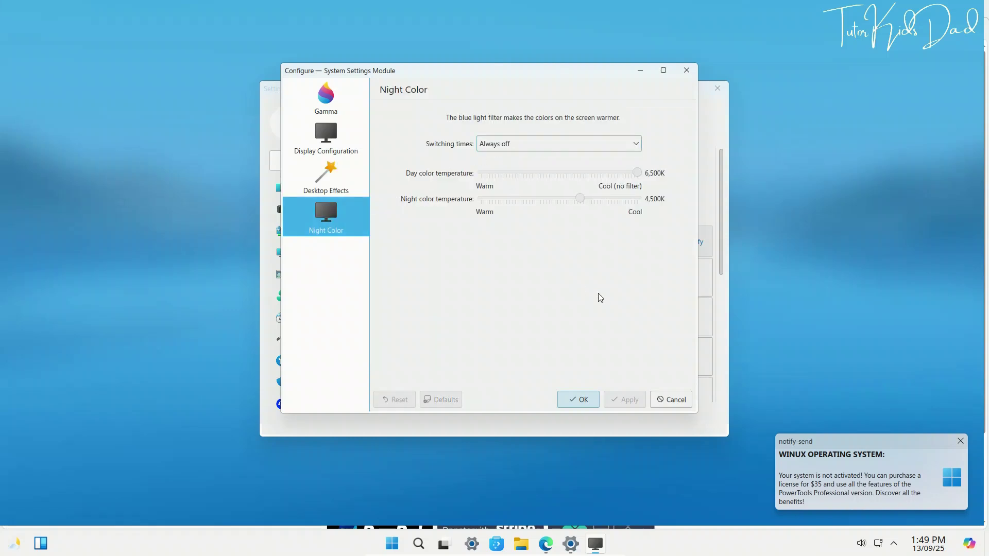
# Discard the display changes, review the About specifications, then go to Bluetooth and Devices.
pyautogui.click(669, 400)
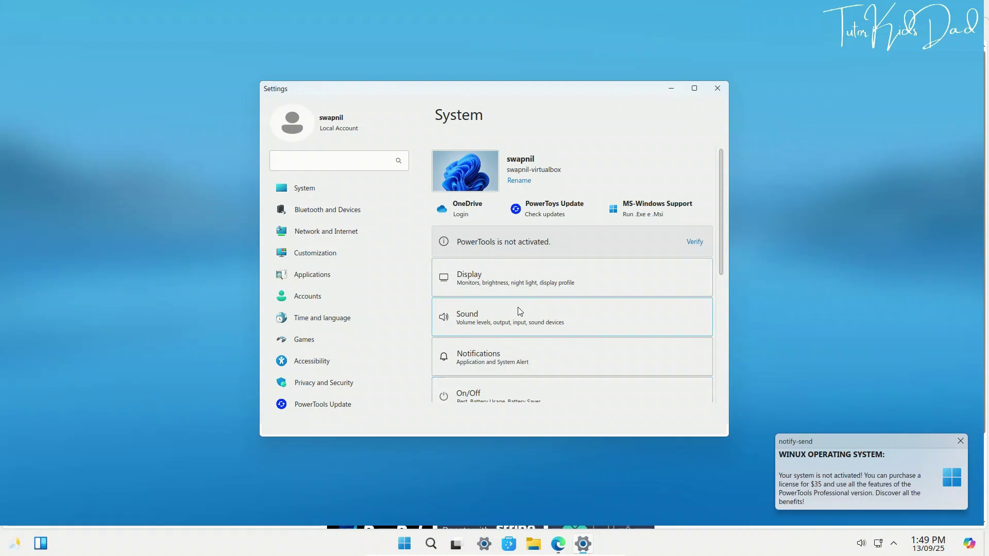
pyautogui.scroll(-2, 518, 308)
pyautogui.scroll(-2, 519, 307)
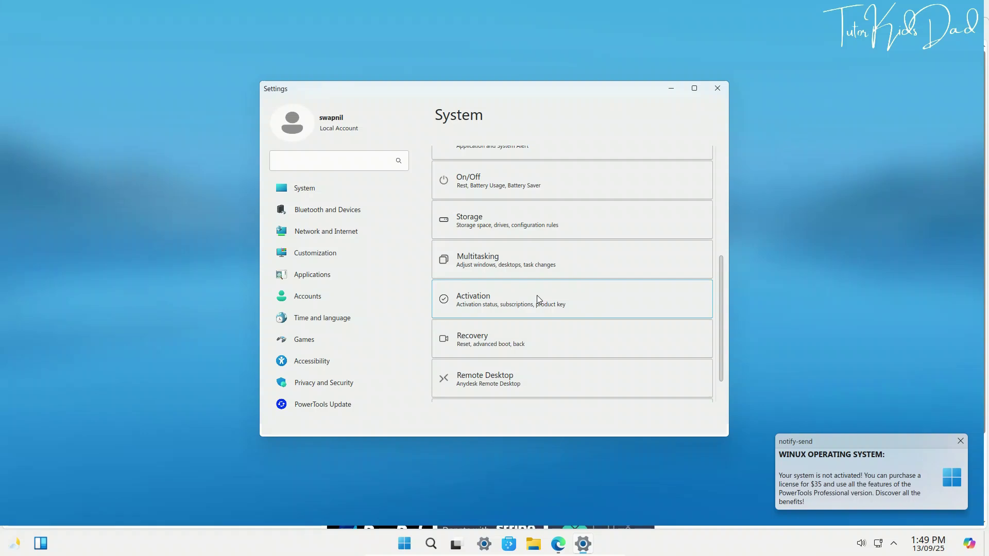
pyautogui.scroll(-1, 537, 300)
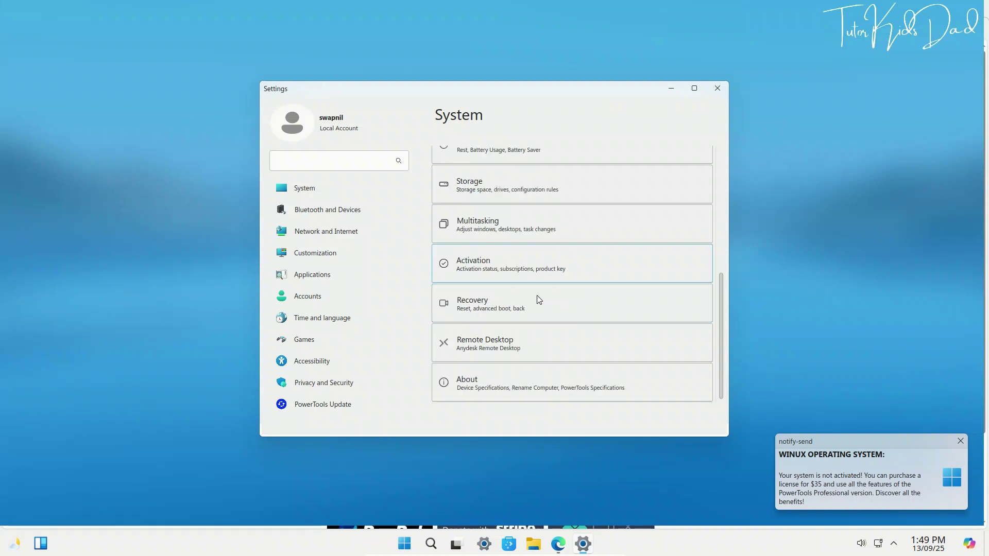
pyautogui.click(515, 384)
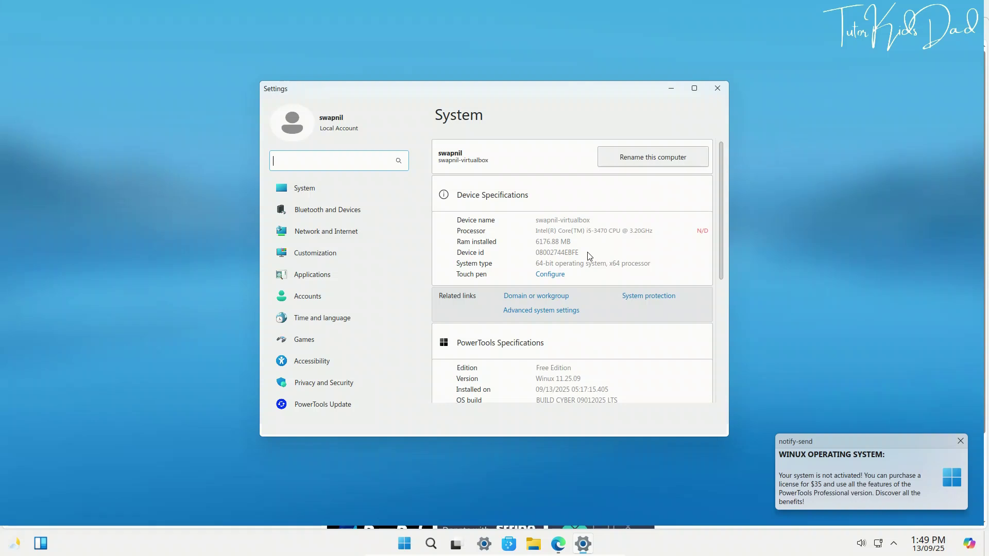
pyautogui.scroll(-3, 587, 255)
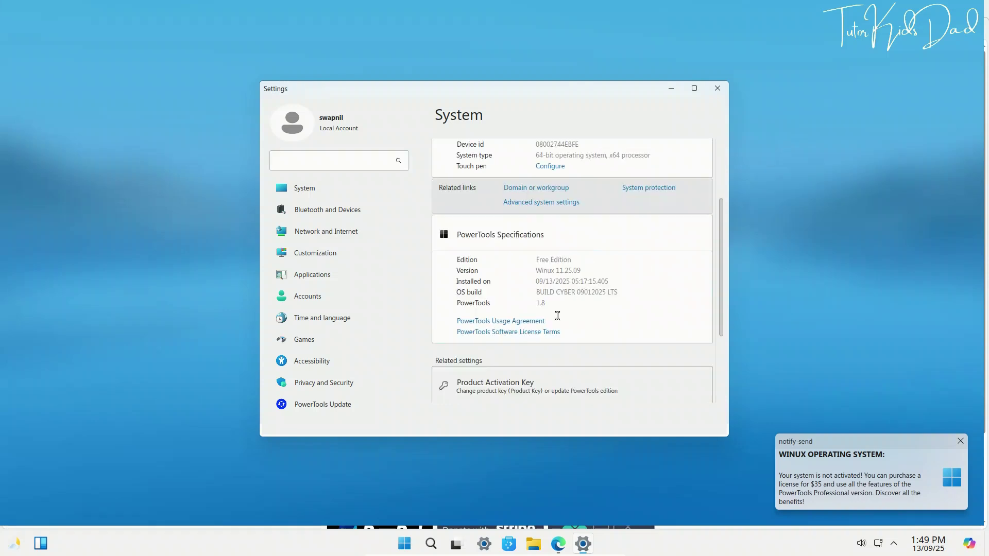
pyautogui.click(340, 215)
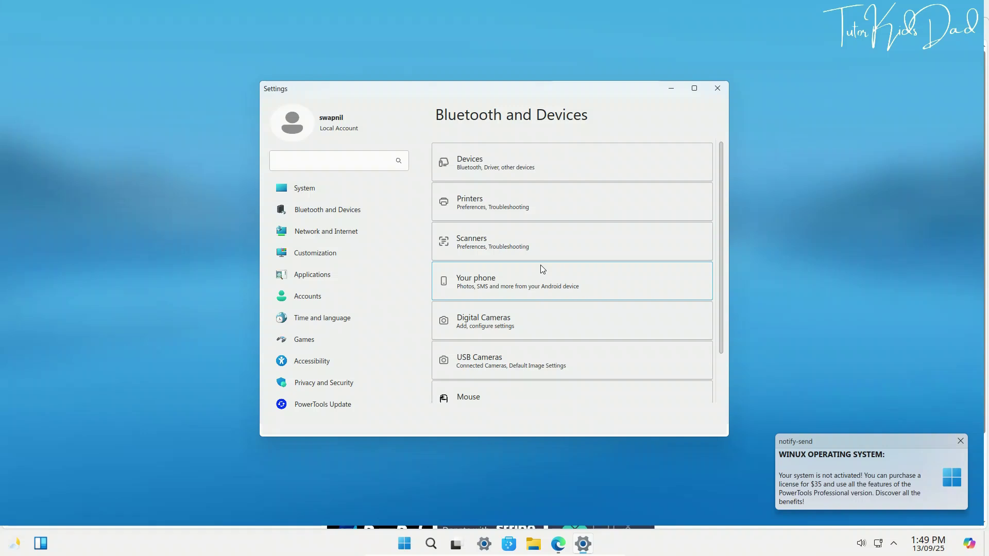
pyautogui.scroll(-2, 540, 265)
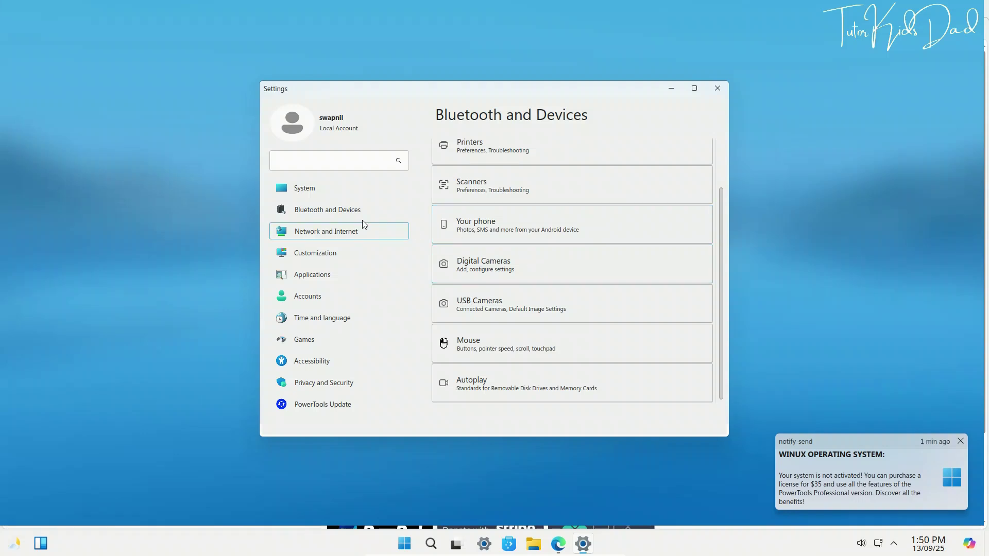
# Show the Network and Internet settings page with Ethernet connected to the internet.
pyautogui.click(339, 236)
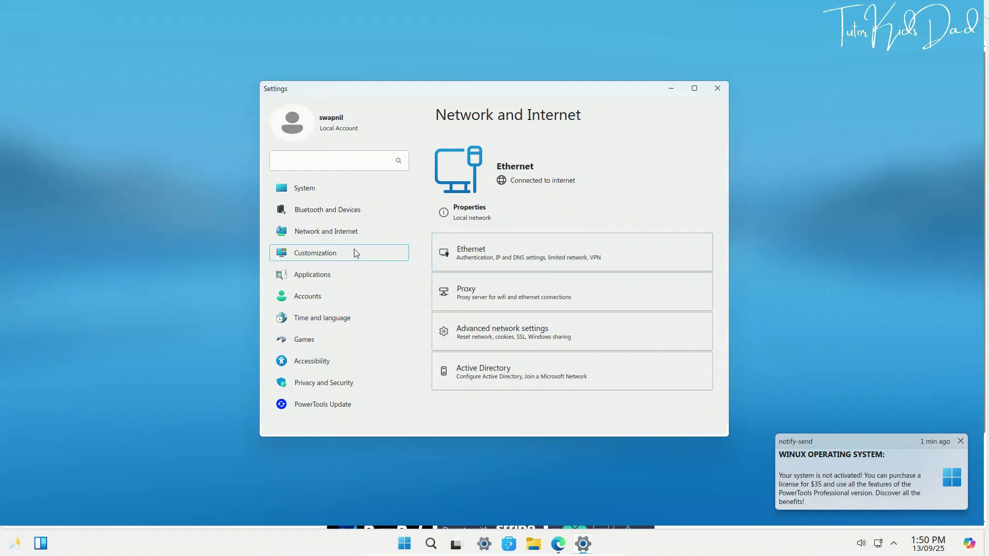
# On the Customization page, apply the Windows 11 Black theme, then switch back to a light theme.
pyautogui.click(325, 258)
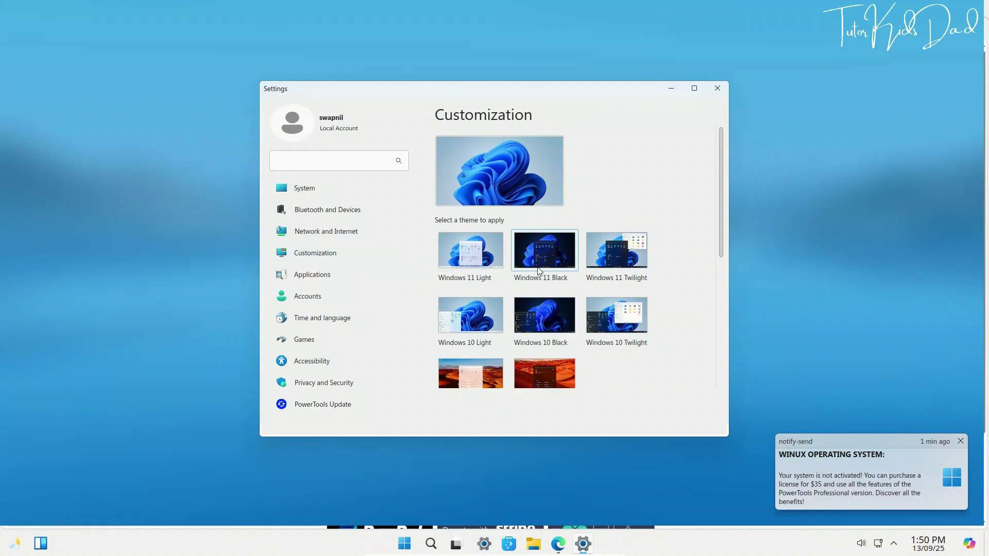
pyautogui.scroll(-3, 539, 269)
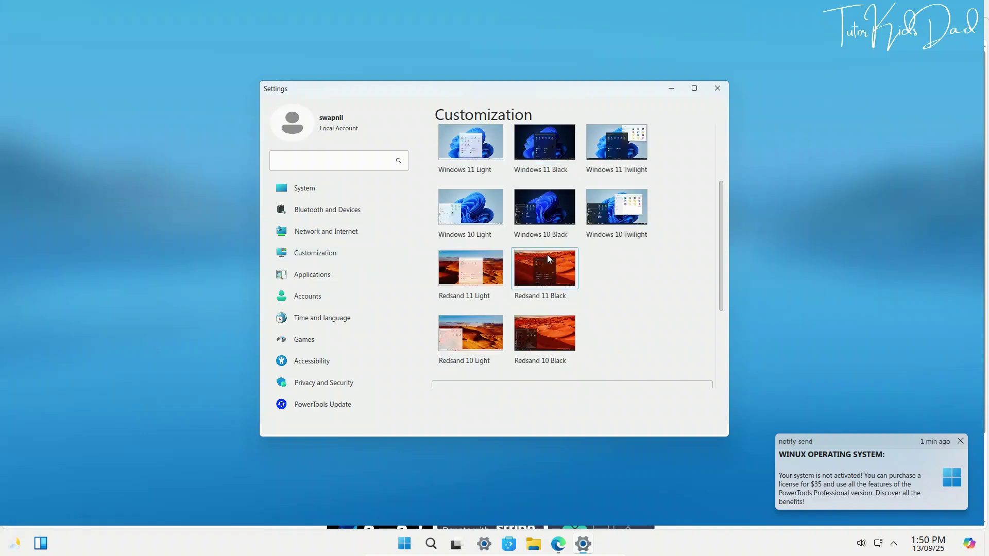
pyautogui.click(553, 152)
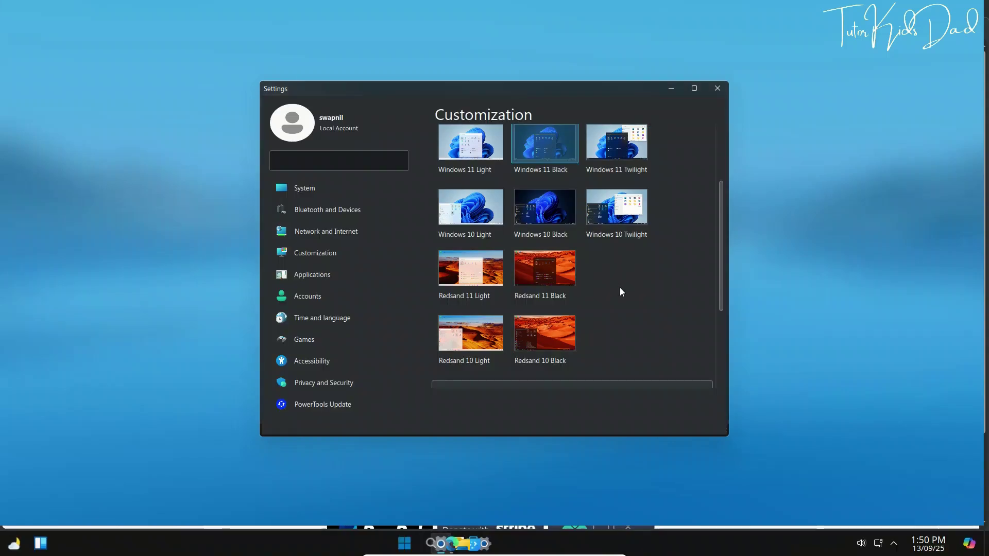
pyautogui.scroll(-3, 616, 289)
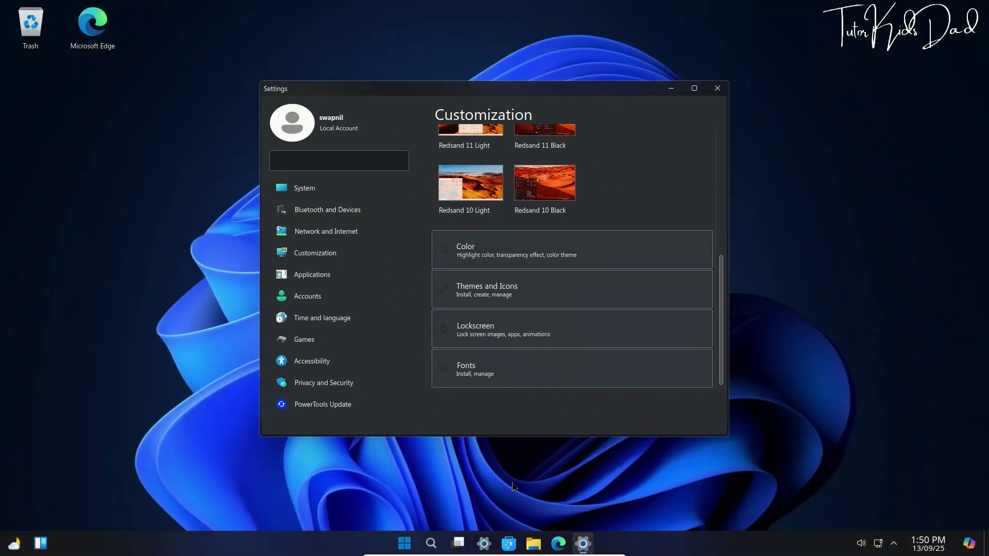
pyautogui.scroll(5, 564, 231)
pyautogui.click(598, 240)
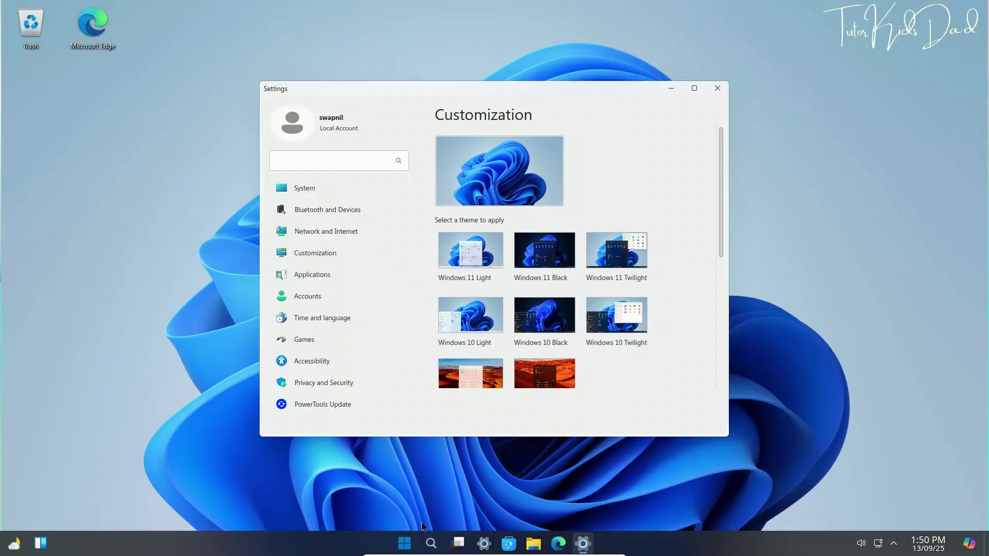
pyautogui.scroll(-5, 517, 267)
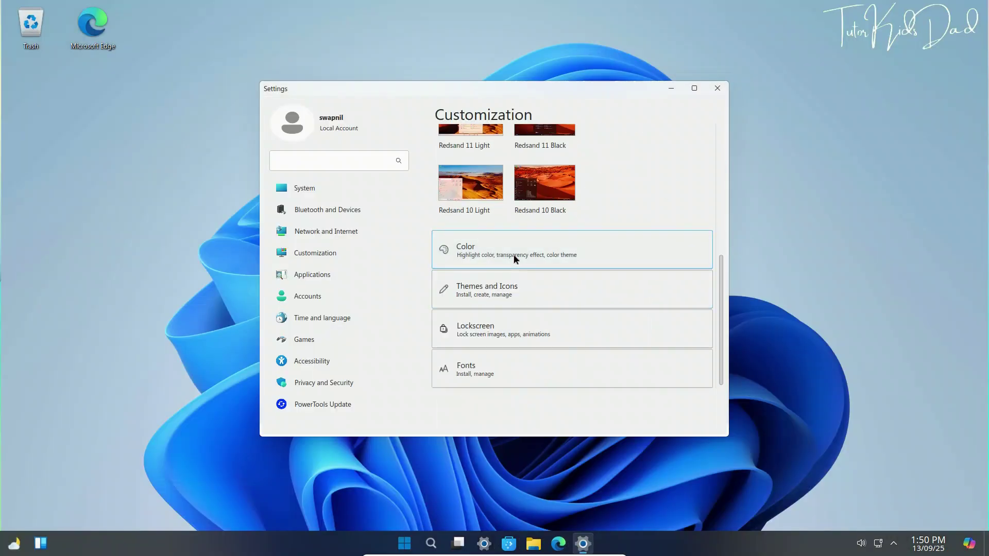
pyautogui.click(515, 258)
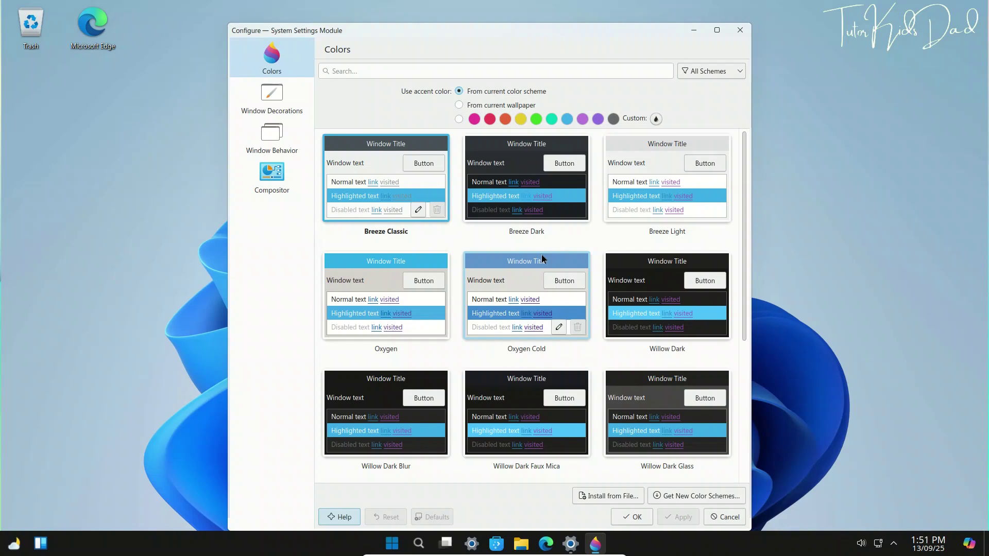
pyautogui.scroll(-3, 542, 254)
pyautogui.scroll(-3, 541, 255)
pyautogui.scroll(6, 542, 255)
pyautogui.click(278, 105)
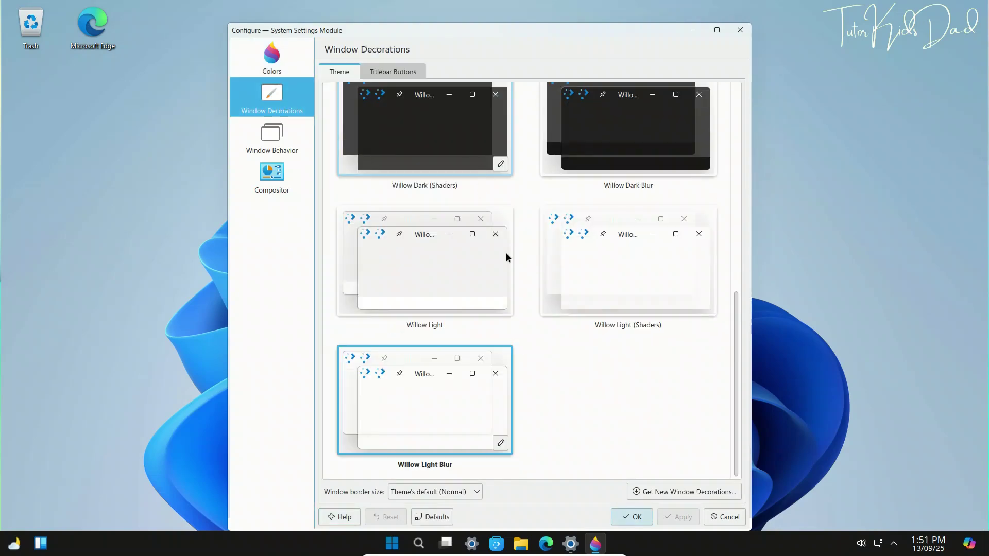
pyautogui.scroll(2, 591, 163)
pyautogui.click(275, 138)
pyautogui.click(388, 71)
pyautogui.click(441, 68)
pyautogui.click(491, 68)
pyautogui.click(533, 68)
pyautogui.click(273, 177)
pyautogui.click(741, 32)
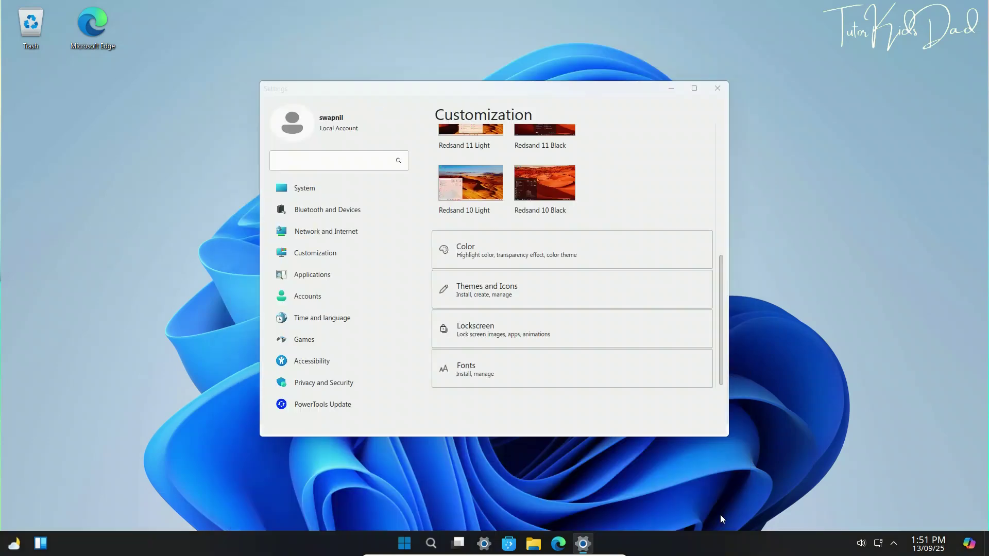
pyautogui.click(493, 292)
pyautogui.scroll(-1, 541, 232)
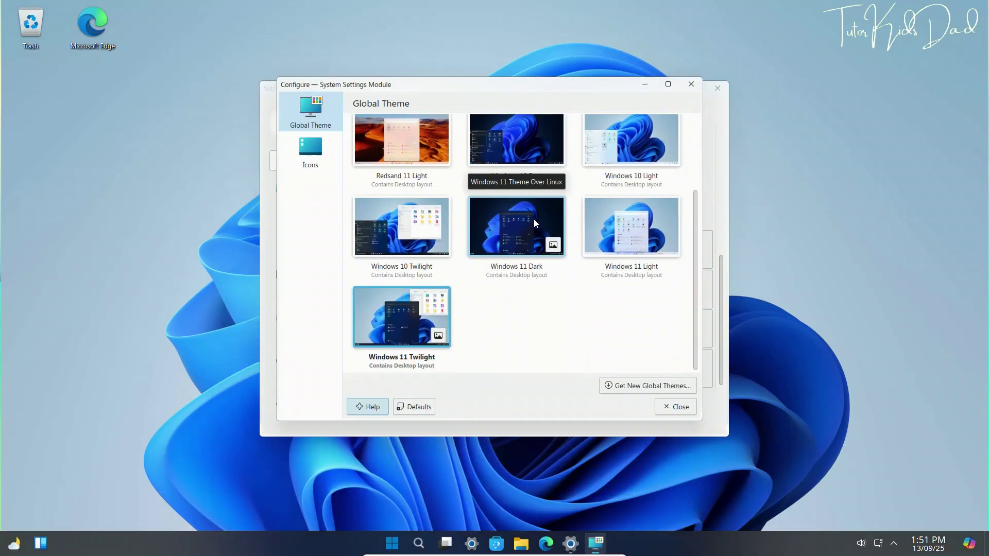
pyautogui.click(310, 147)
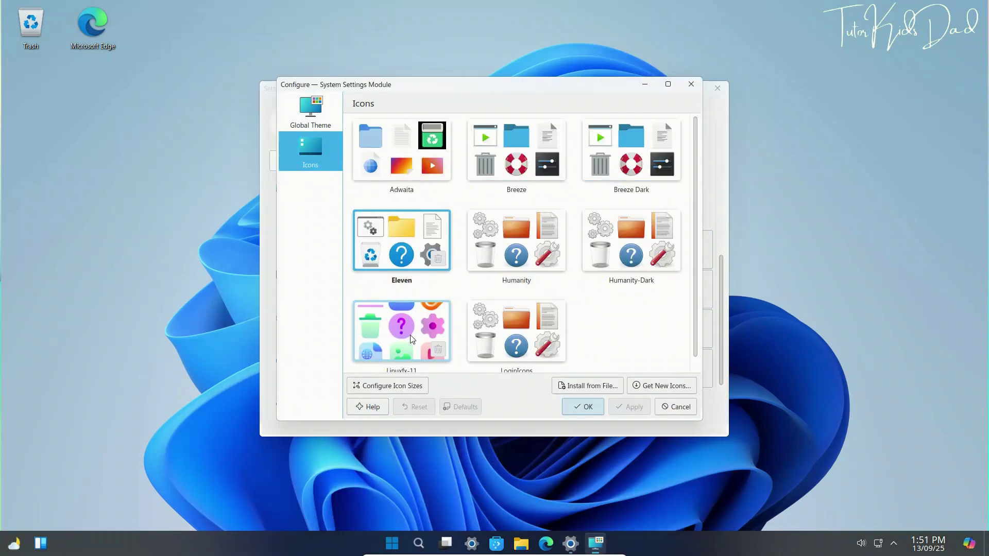
pyautogui.click(676, 406)
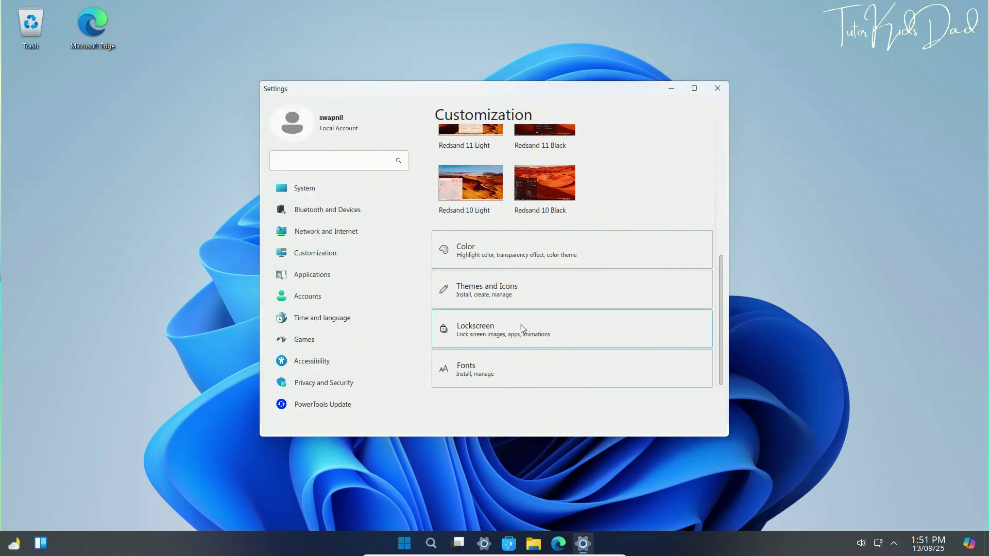
pyautogui.click(498, 336)
pyautogui.click(692, 509)
# Visit the Applications, Accounts, Time and language, Games, Accessibility, Privacy and Security, and PowerTools Update pages.
pyautogui.click(323, 279)
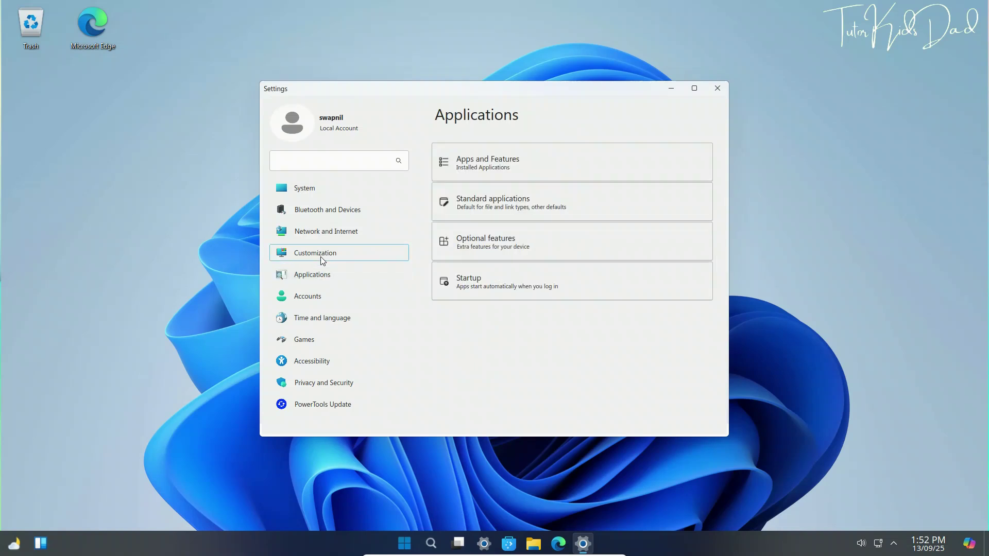
pyautogui.click(322, 298)
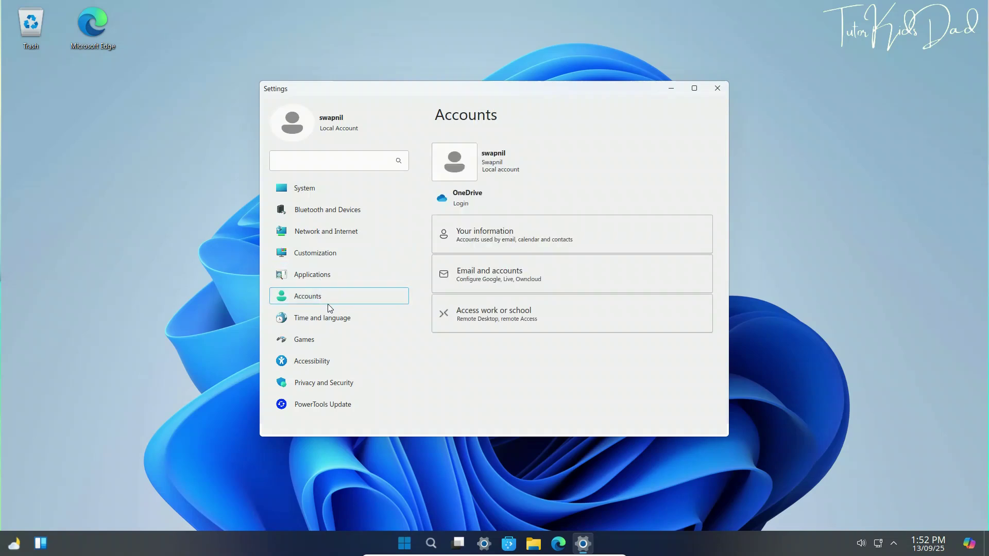
pyautogui.click(332, 316)
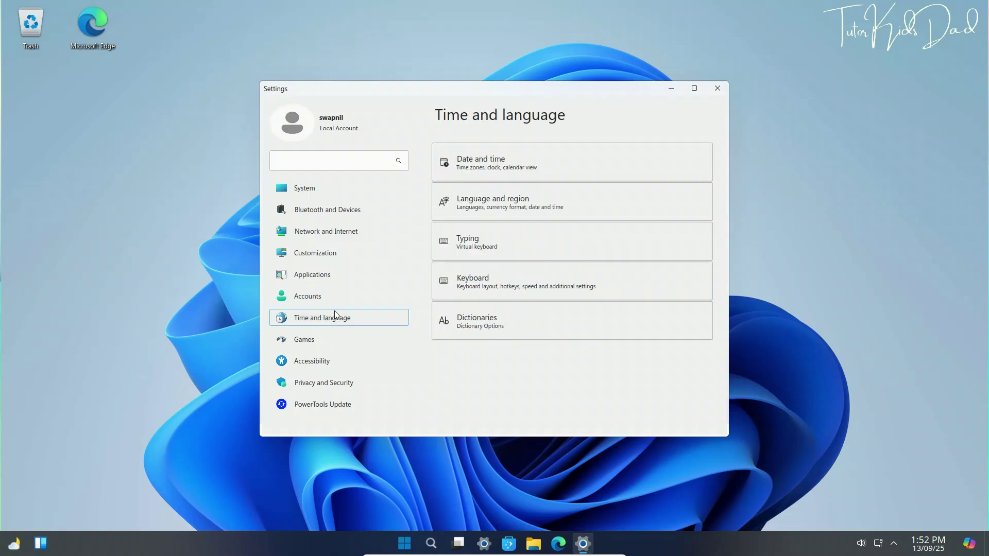
pyautogui.click(315, 340)
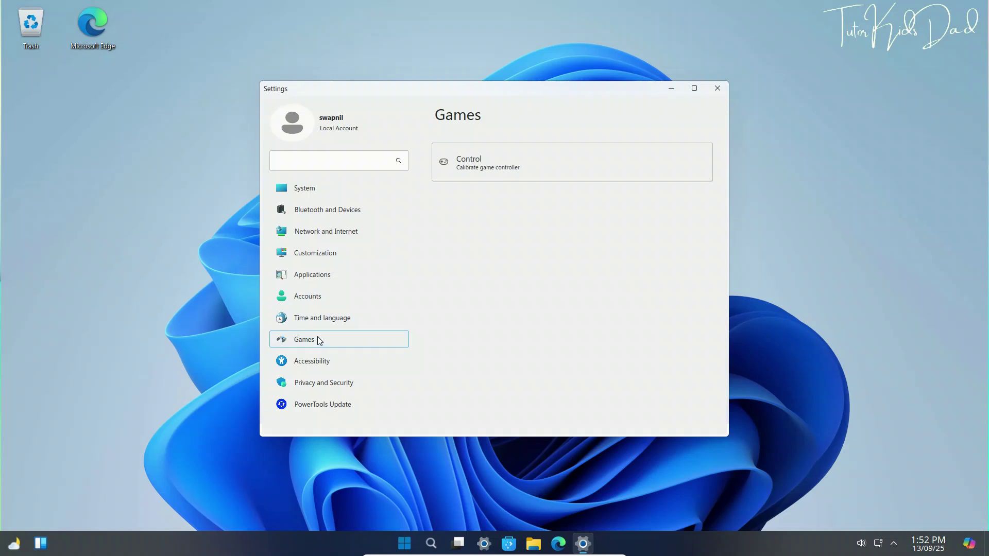
pyautogui.click(354, 363)
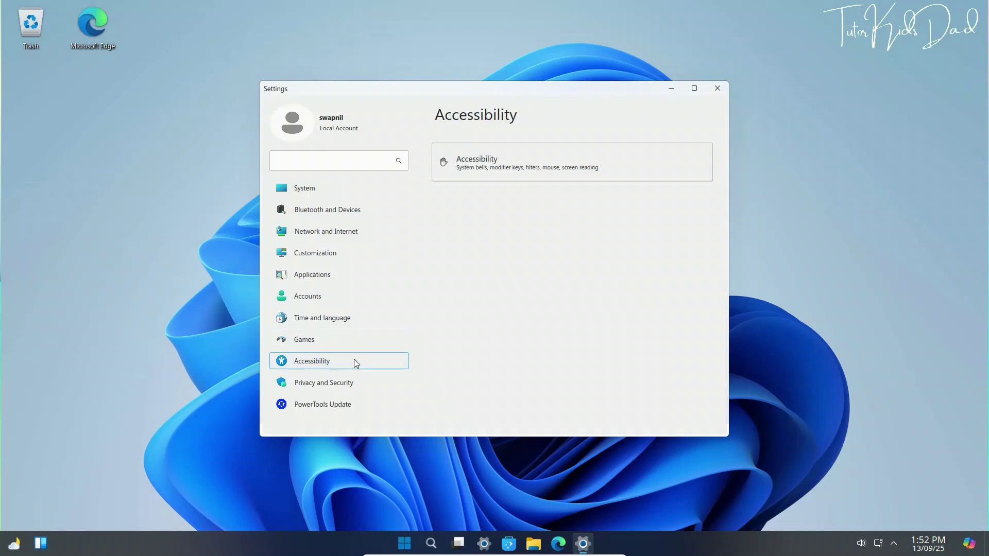
pyautogui.click(344, 384)
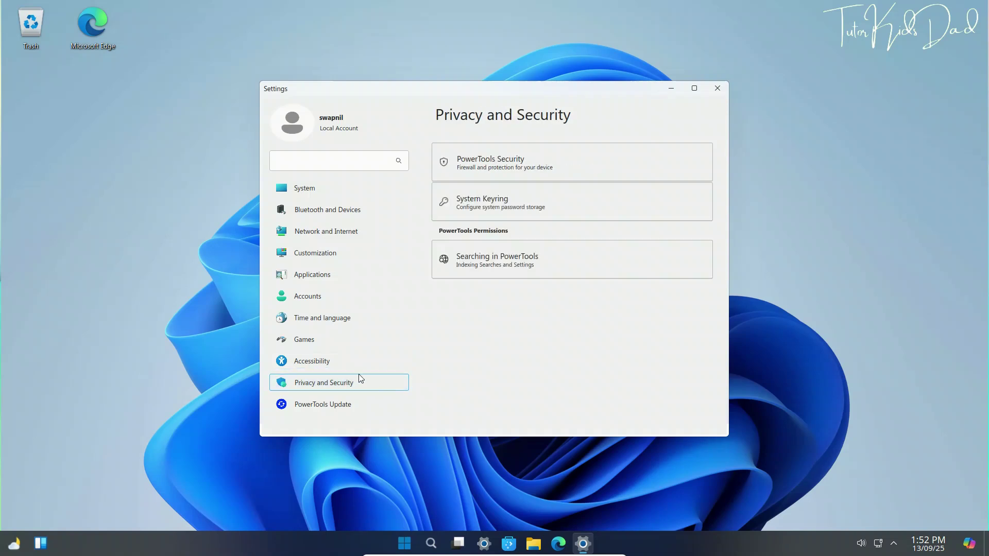
pyautogui.click(341, 404)
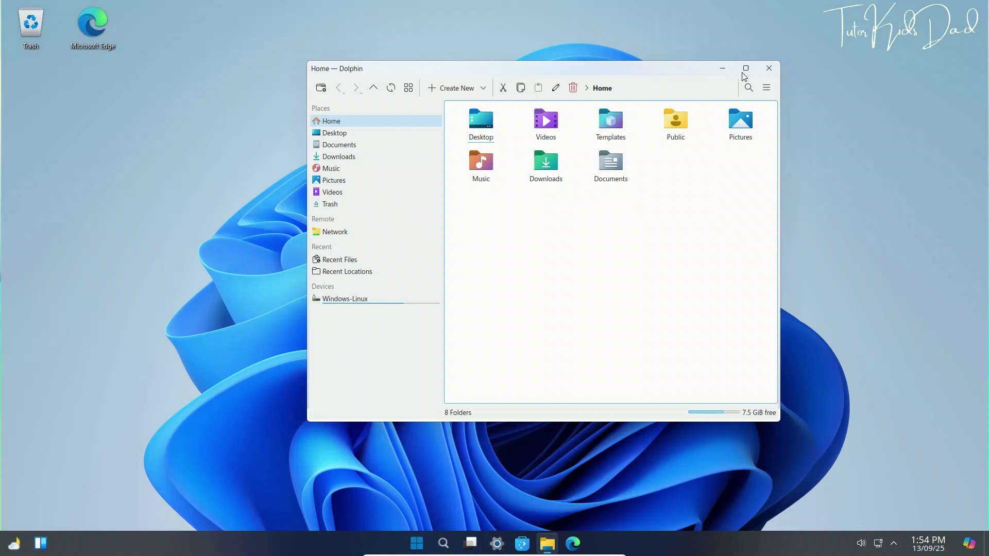
# Maximize Dolphin, then view and close its About Dolphin version dialog.
pyautogui.click(746, 68)
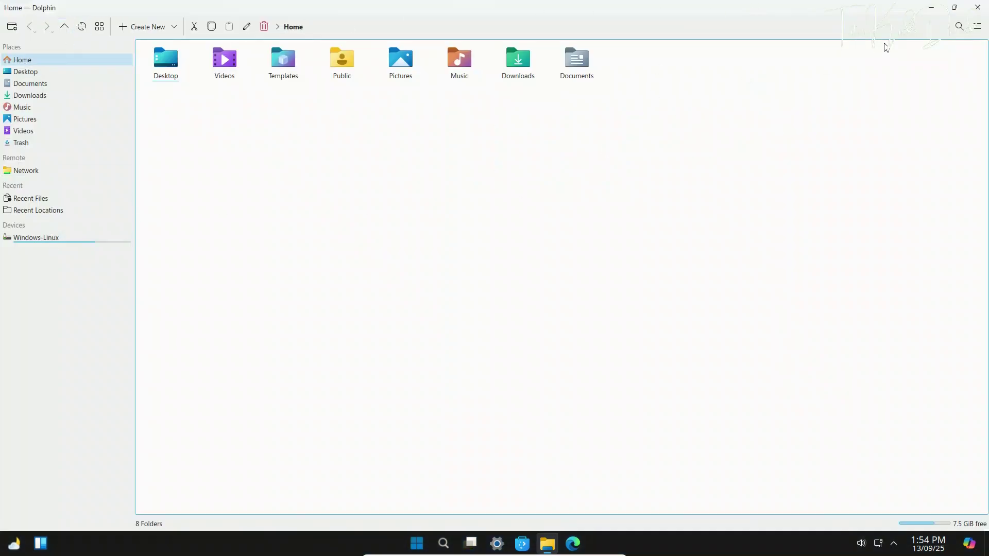
pyautogui.click(977, 26)
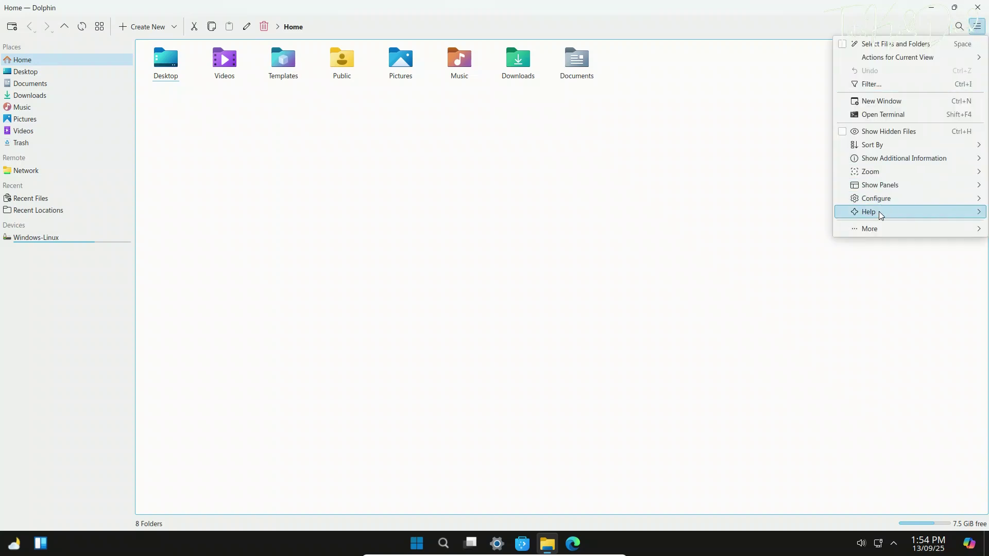
pyautogui.moveTo(869, 211)
pyautogui.click(749, 291)
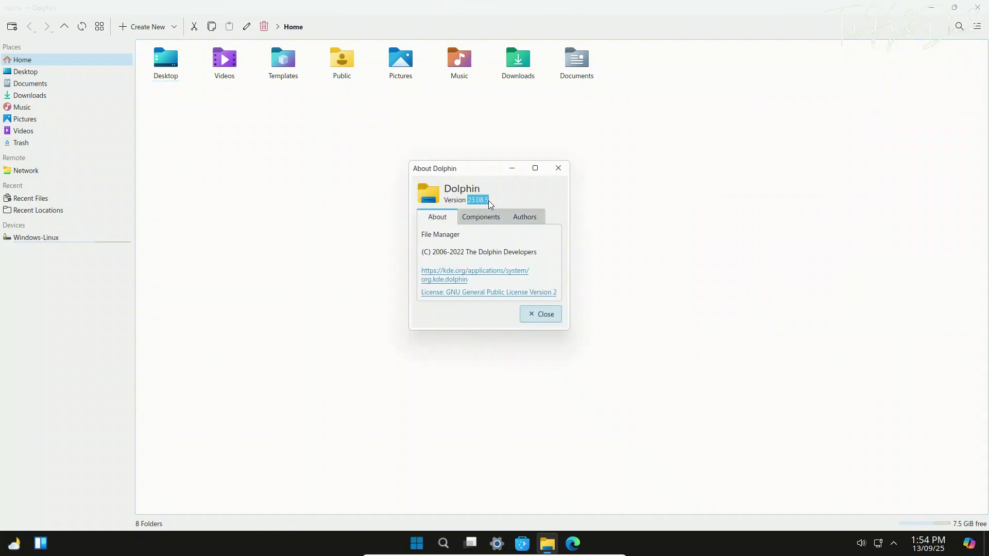
pyautogui.click(559, 170)
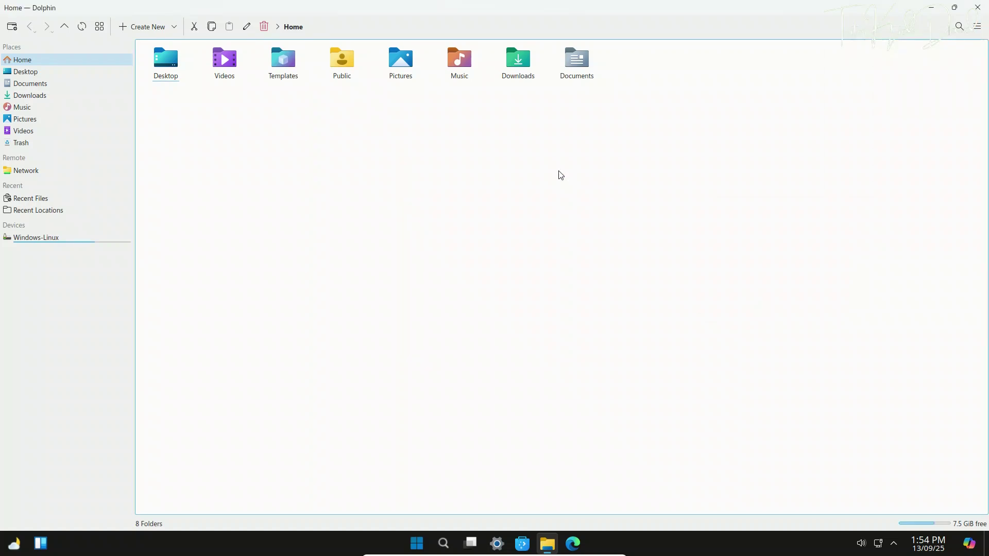
# Tile Dolphin right and Discover left, then launch System Settings and snap it to the bottom-left.
pyautogui.moveTo(611, 11)
pyautogui.mouseDown()
pyautogui.moveTo(860, 121)
pyautogui.moveTo(826, 6)
pyautogui.moveTo(847, 147)
pyautogui.moveTo(988, 154)
pyautogui.mouseUp()
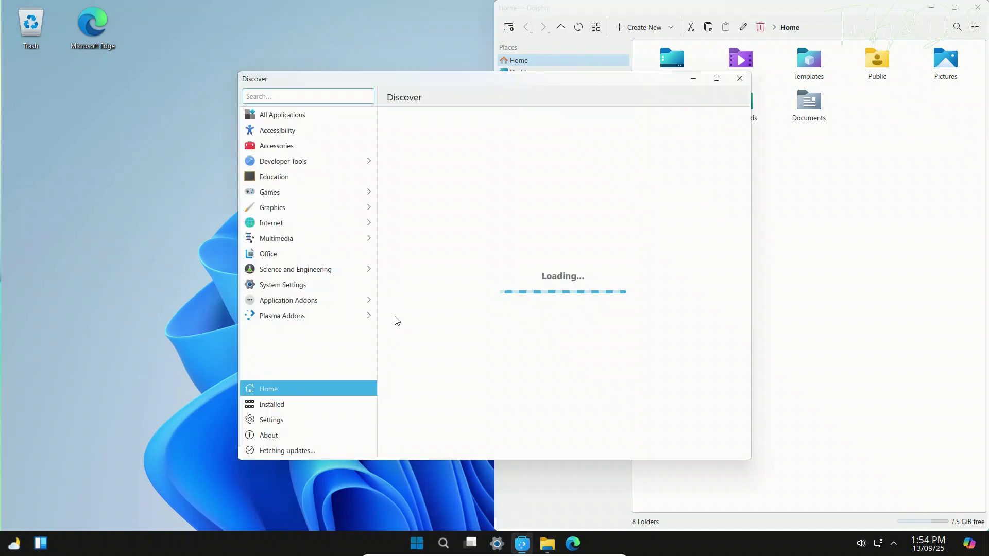
pyautogui.moveTo(512, 82)
pyautogui.mouseDown()
pyautogui.moveTo(153, 119)
pyautogui.moveTo(4, 3)
pyautogui.mouseUp()
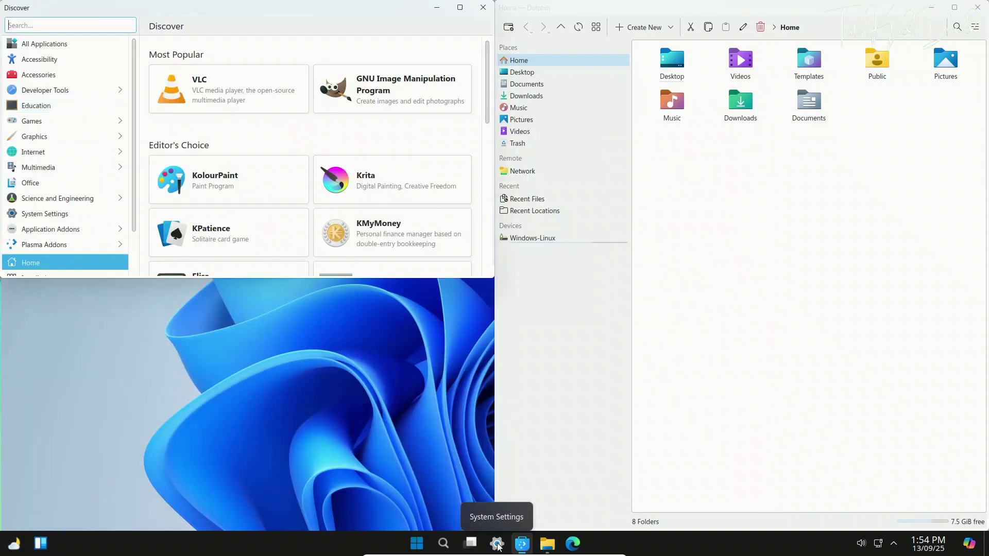
pyautogui.click(498, 545)
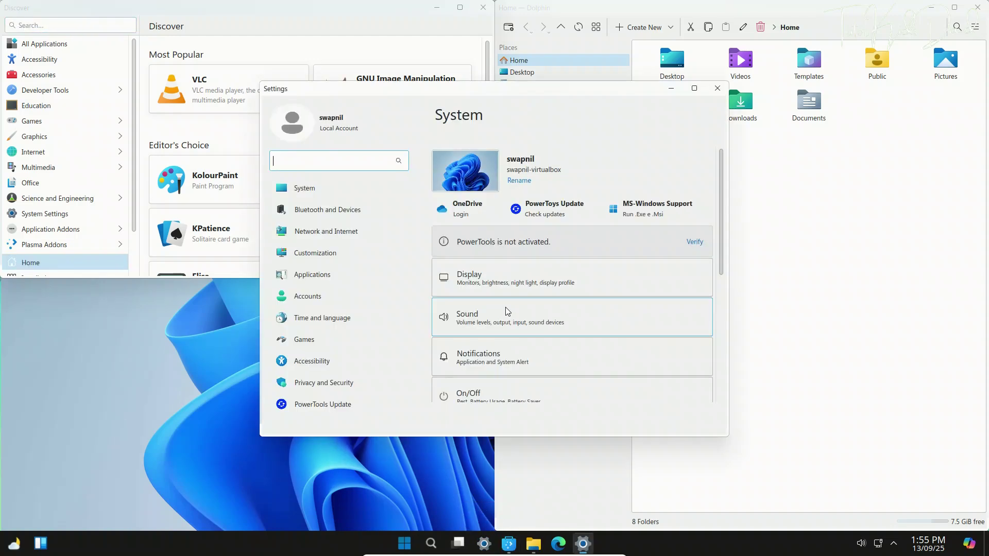
pyautogui.moveTo(514, 90)
pyautogui.mouseDown()
pyautogui.moveTo(165, 318)
pyautogui.moveTo(24, 289)
pyautogui.mouseUp()
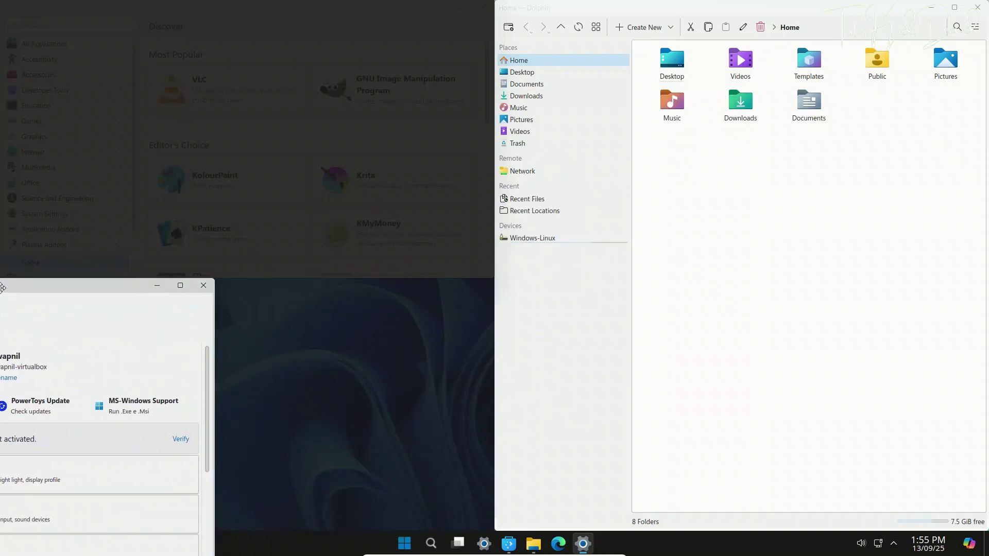
pyautogui.moveTo(24, 290); pyautogui.dragTo(2, 293)
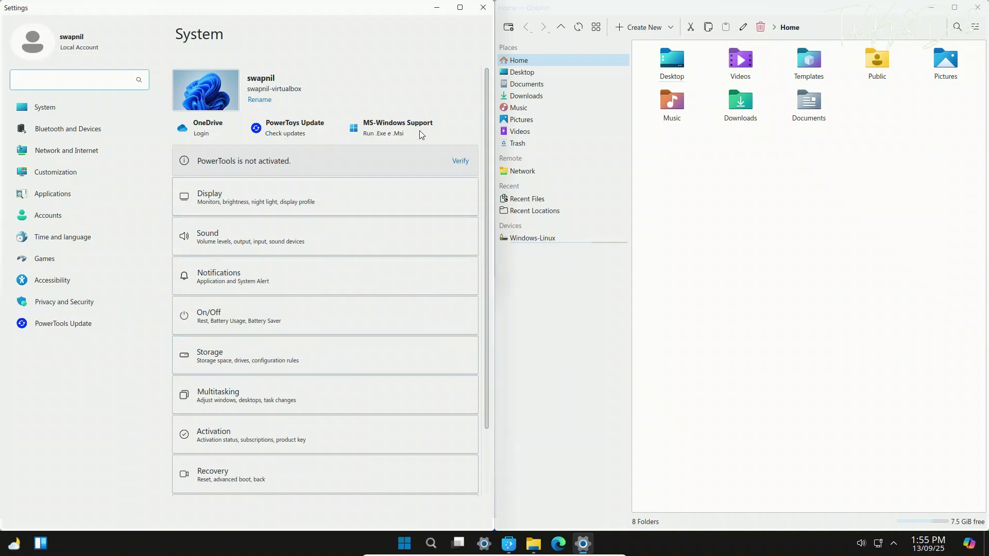
pyautogui.click(459, 8)
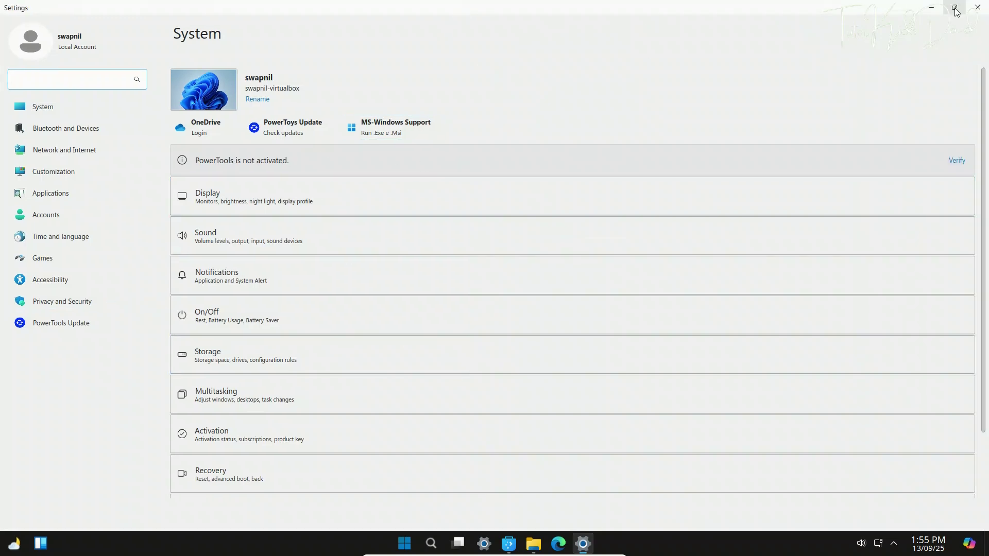
pyautogui.click(954, 7)
pyautogui.moveTo(390, 153); pyautogui.dragTo(252, 285)
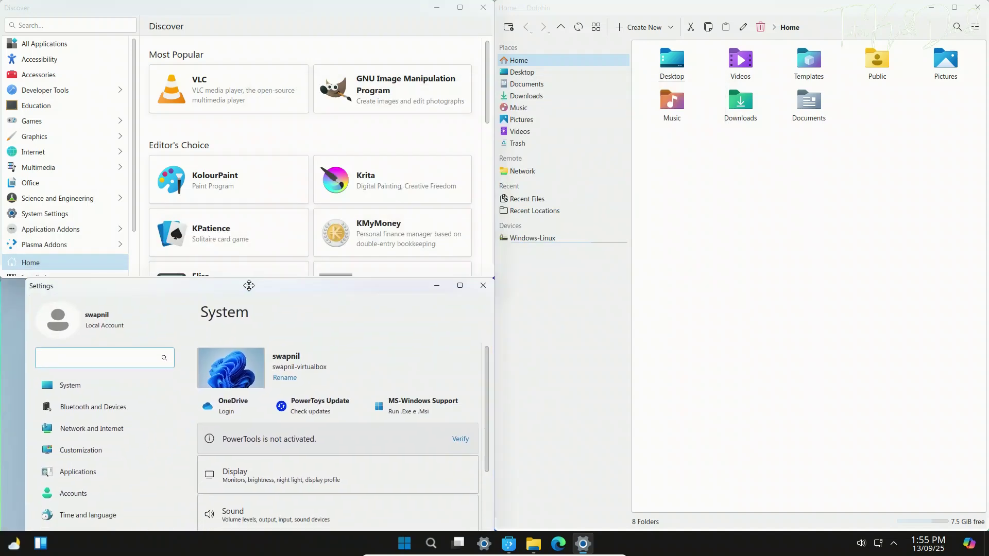
pyautogui.moveTo(252, 286); pyautogui.dragTo(35, 301)
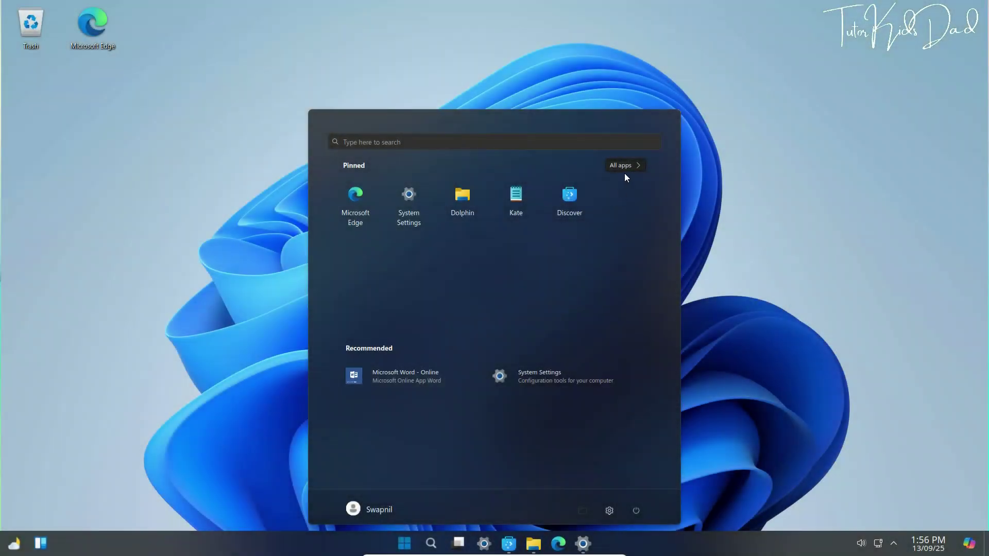
# Launch Konsole from All apps and run neofetch.
pyautogui.click(624, 167)
pyautogui.scroll(-3, 453, 388)
pyautogui.scroll(-3, 452, 388)
pyautogui.scroll(-2, 452, 386)
pyautogui.click(358, 422)
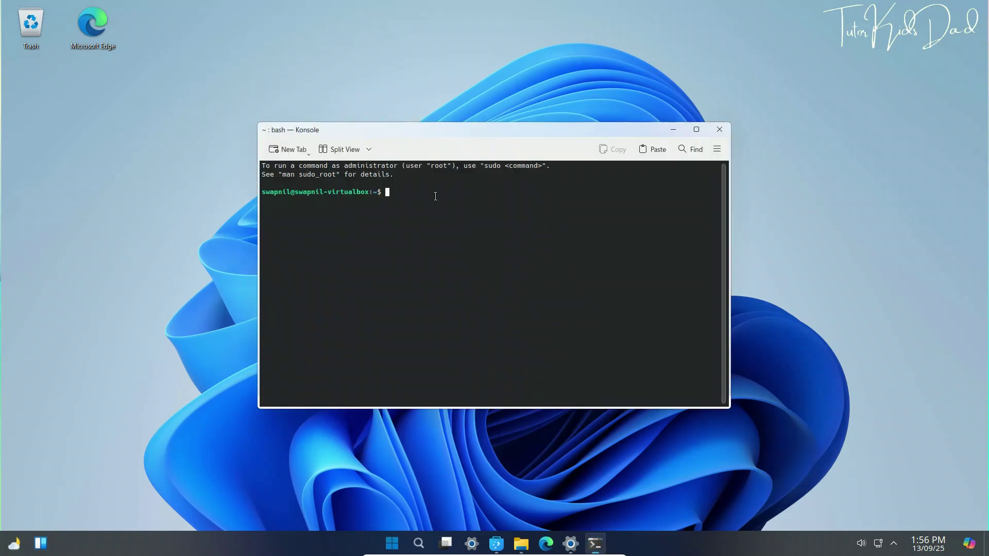
pyautogui.write('neofetc')
pyautogui.write('h')
pyautogui.press('Return')
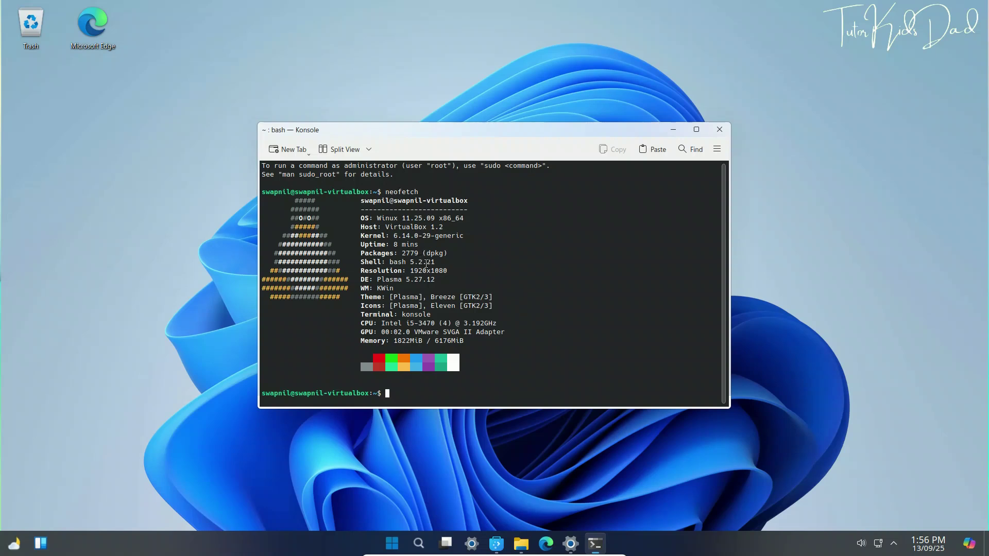
# Select the 'DE: Plasma 5.27.12' output line, then exit the terminal.
pyautogui.moveTo(470, 341)
pyautogui.mouseDown()
pyautogui.moveTo(356, 213)
pyautogui.moveTo(274, 200)
pyautogui.mouseUp()
pyautogui.click(493, 235)
pyautogui.moveTo(366, 279); pyautogui.dragTo(436, 281)
pyautogui.write('exit')
pyautogui.press('Return')
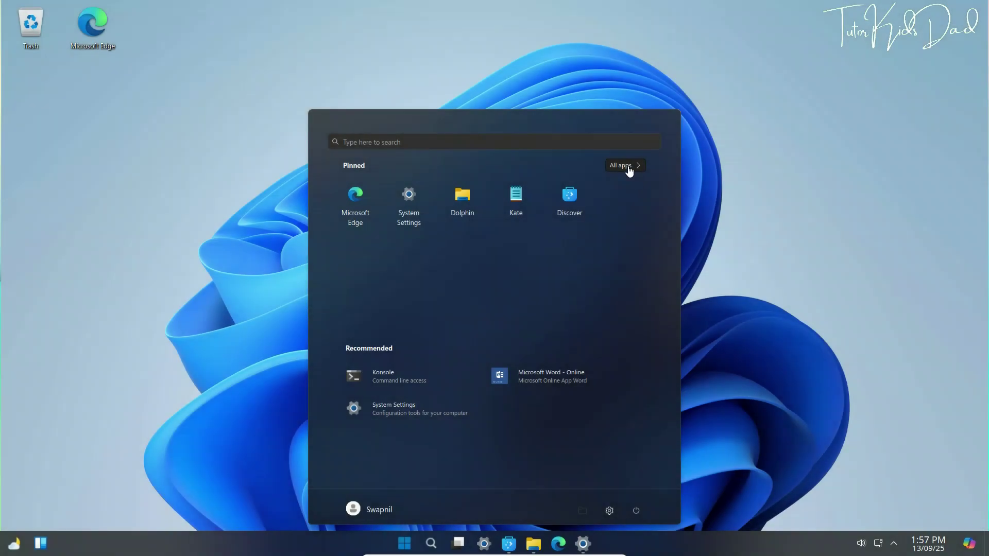
# Launch OnlyOffice Word from All apps, maximize its window, and dismiss the theme tip via View.
pyautogui.click(628, 166)
pyautogui.scroll(-2, 559, 298)
pyautogui.scroll(-2, 559, 298)
pyautogui.scroll(-2, 559, 298)
pyautogui.scroll(-3, 560, 297)
pyautogui.scroll(-3, 560, 297)
pyautogui.scroll(-2, 560, 298)
pyautogui.scroll(-1, 560, 298)
pyautogui.scroll(-1, 559, 298)
pyautogui.scroll(-2, 560, 298)
pyautogui.scroll(-2, 560, 297)
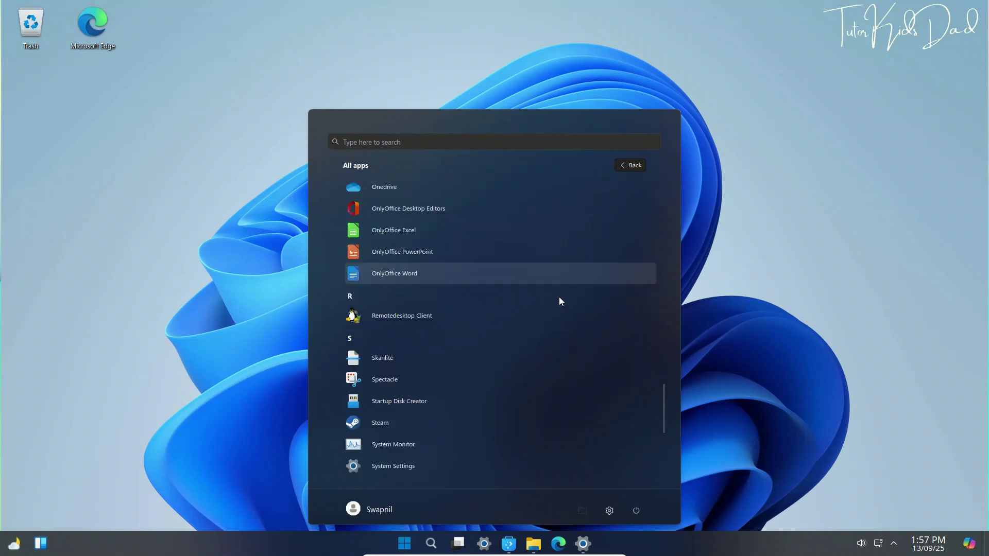
pyautogui.click(413, 273)
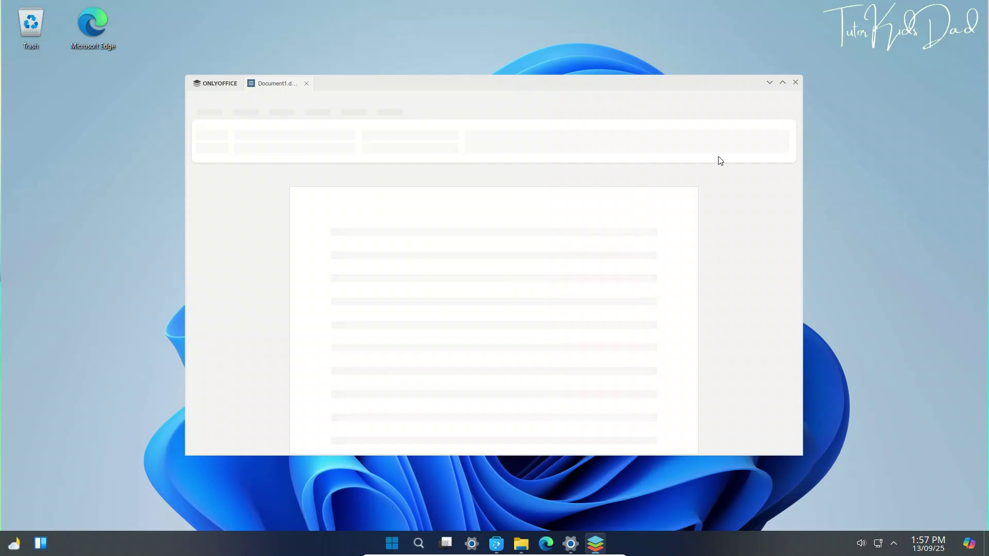
pyautogui.click(783, 83)
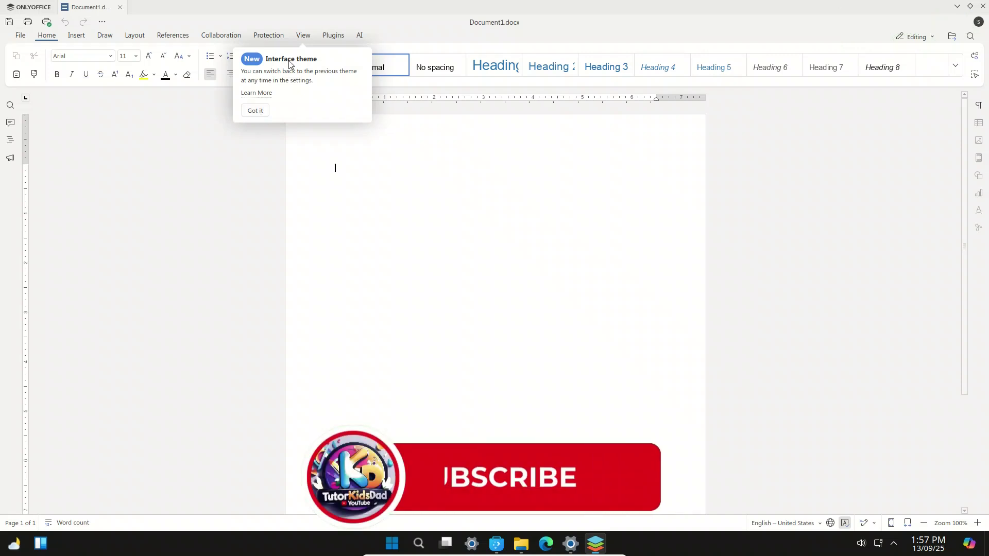
pyautogui.click(303, 36)
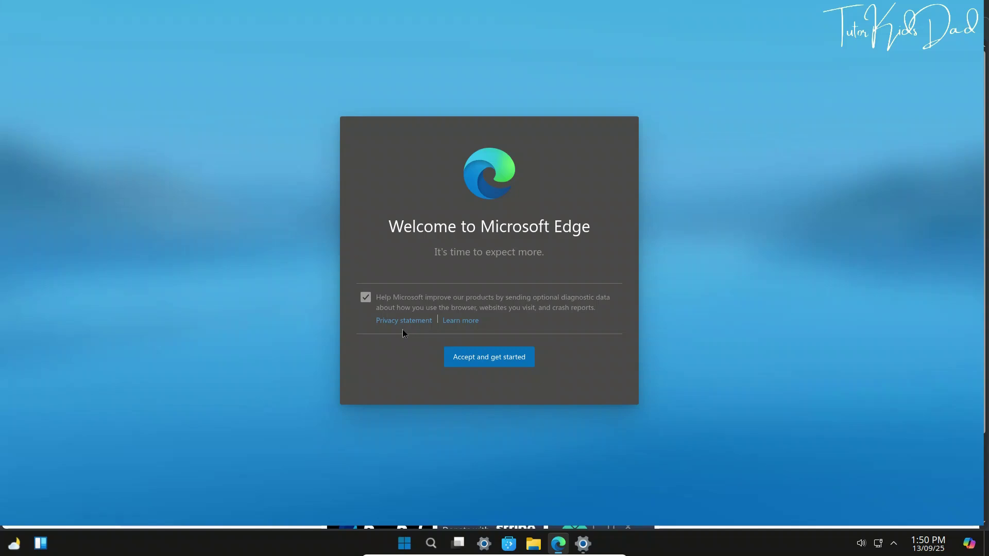
# Decline diagnostic data, accept Edge's welcome, and dismiss the new tab page setup dialog.
pyautogui.click(367, 300)
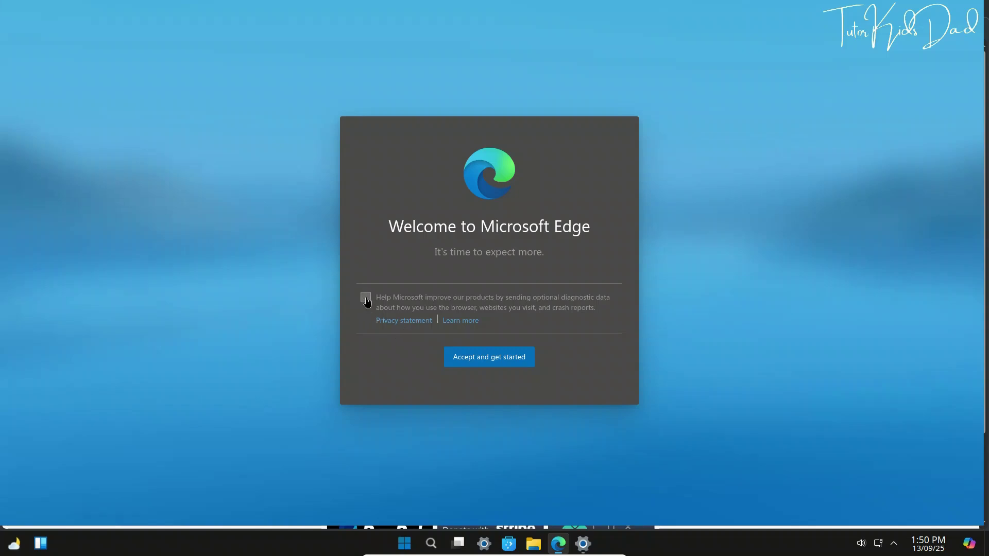
pyautogui.click(495, 358)
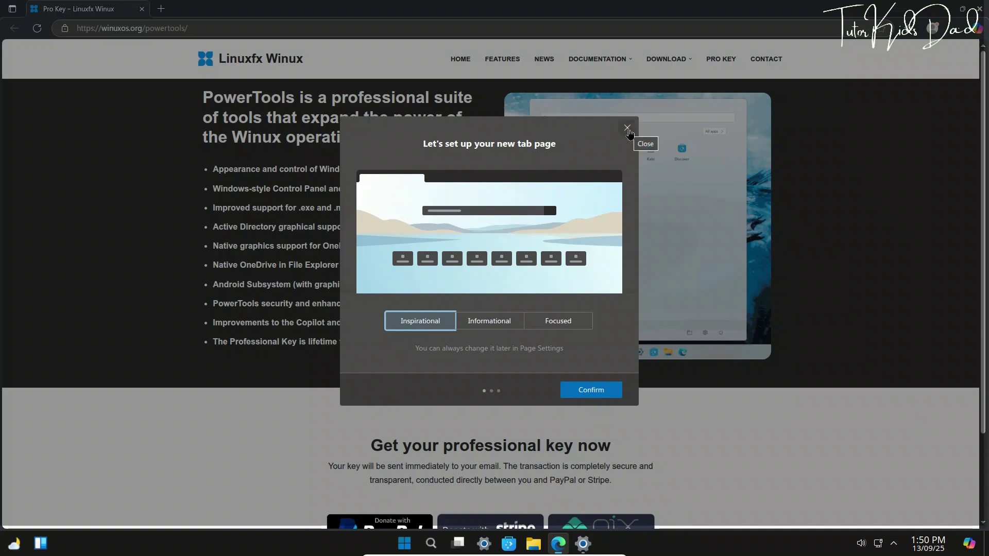
pyautogui.click(628, 129)
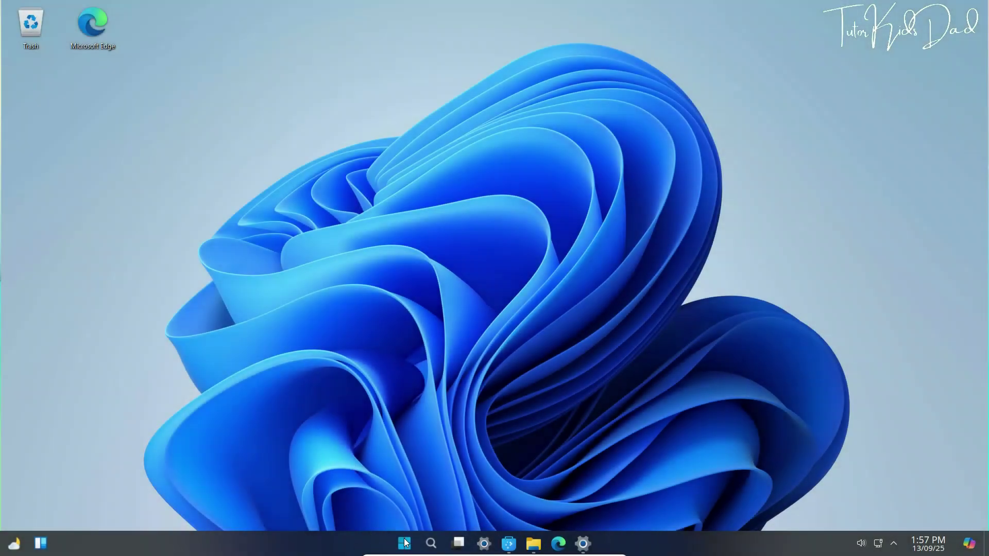
pyautogui.press('super')
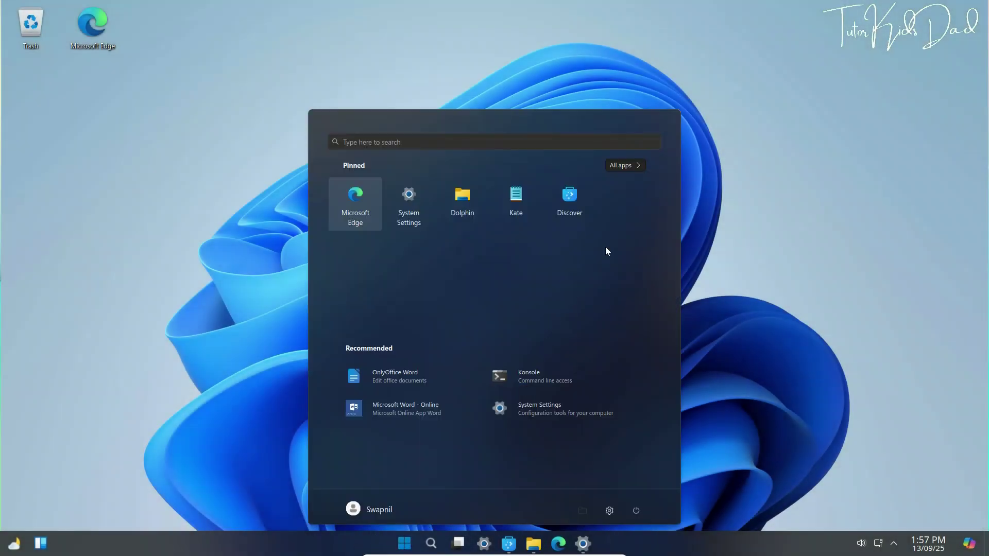
pyautogui.click(628, 169)
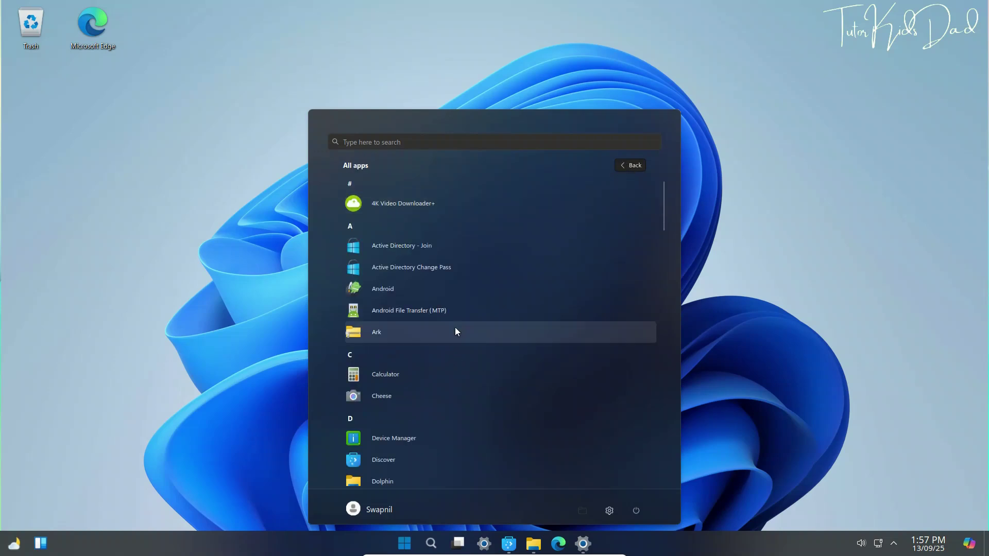
pyautogui.scroll(-1, 455, 332)
pyautogui.scroll(-2, 455, 332)
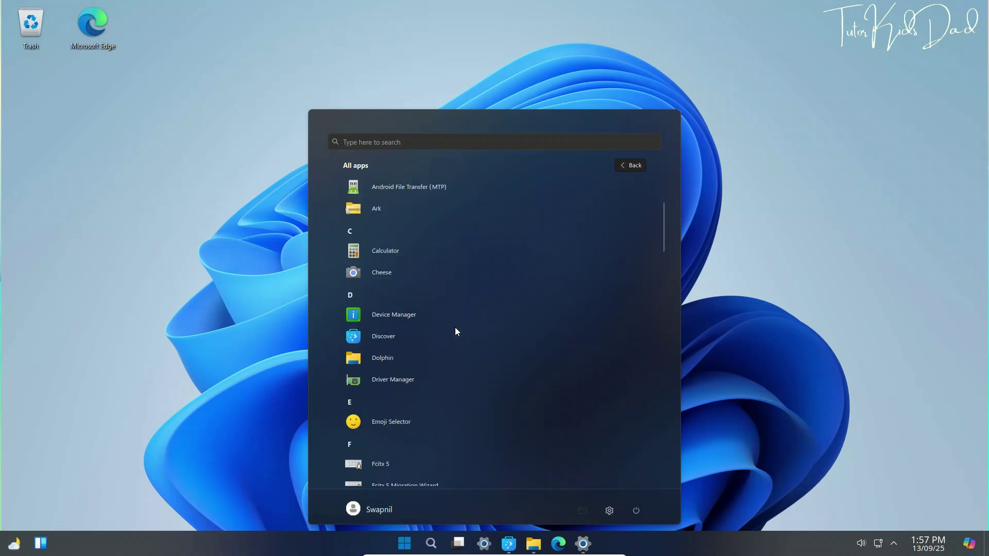
pyautogui.scroll(-2, 456, 332)
pyautogui.scroll(-3, 455, 332)
pyautogui.scroll(-1, 456, 331)
pyautogui.scroll(-3, 456, 331)
pyautogui.scroll(-2, 455, 331)
pyautogui.scroll(-2, 455, 331)
pyautogui.scroll(-1, 455, 332)
pyautogui.scroll(-3, 455, 331)
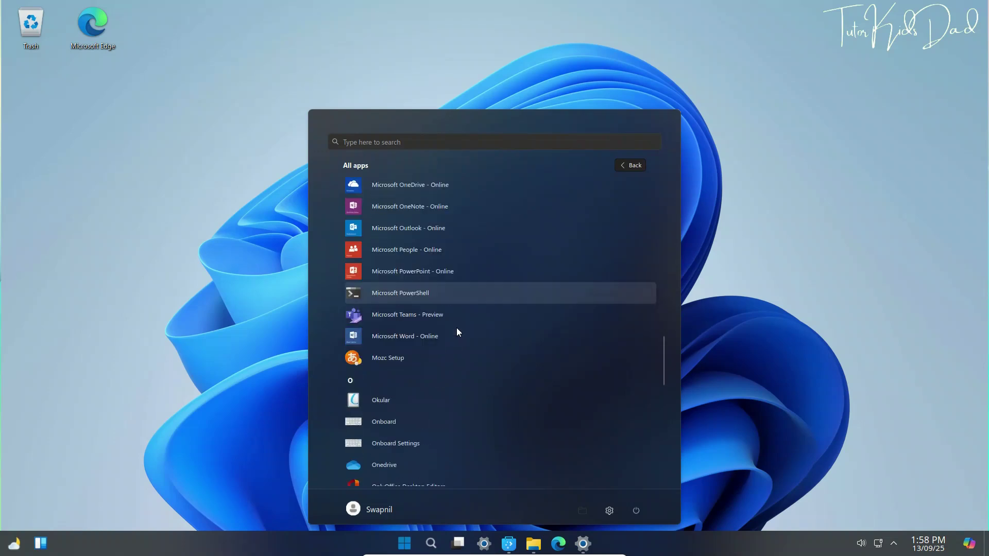
pyautogui.scroll(-2, 457, 332)
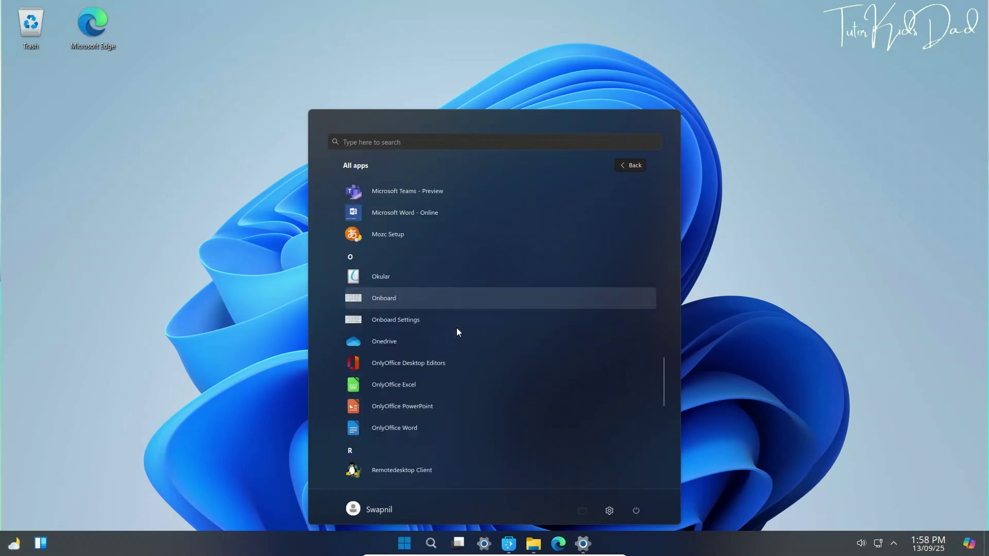
pyautogui.scroll(-1, 457, 333)
pyautogui.scroll(-2, 457, 332)
pyautogui.scroll(-1, 456, 332)
pyautogui.scroll(-1, 457, 332)
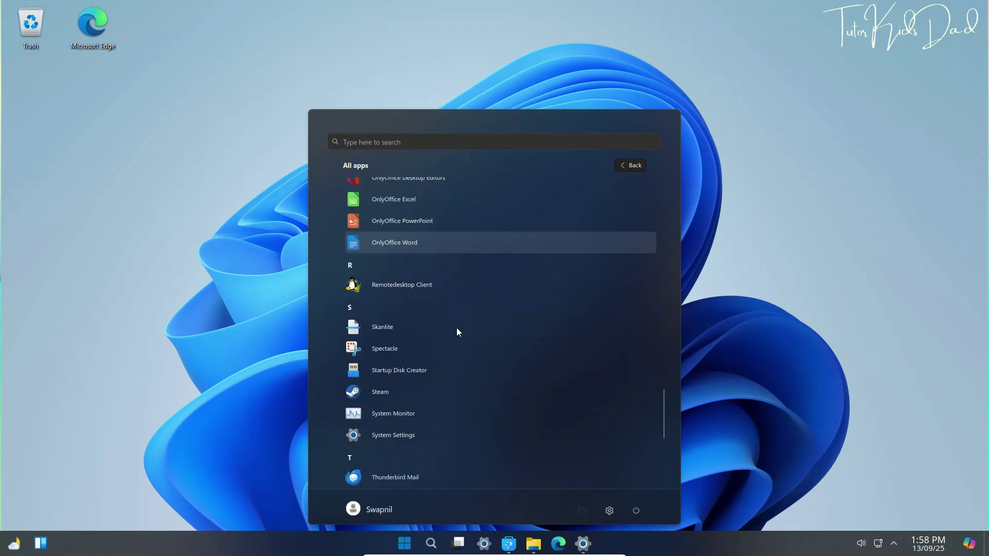
pyautogui.scroll(-1, 457, 333)
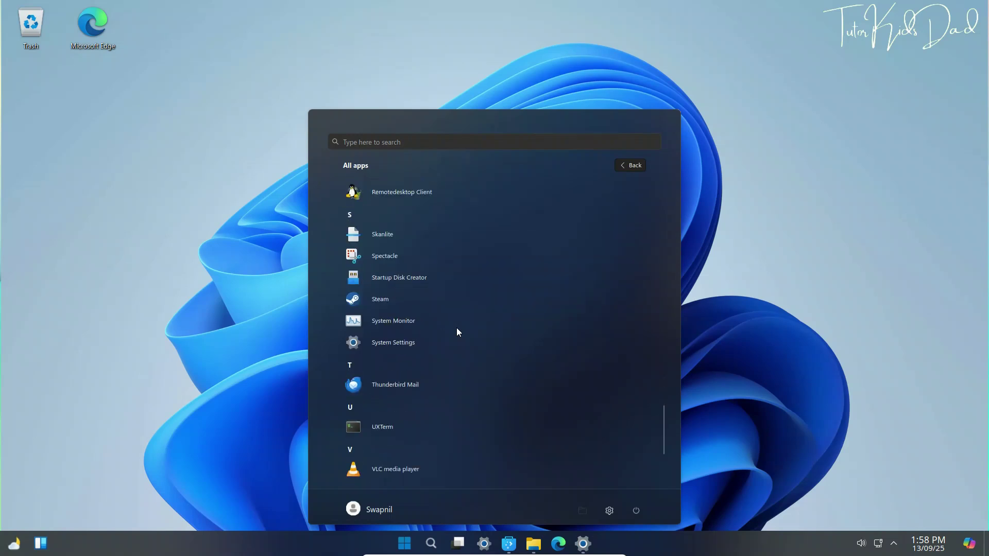
pyautogui.scroll(-2, 456, 333)
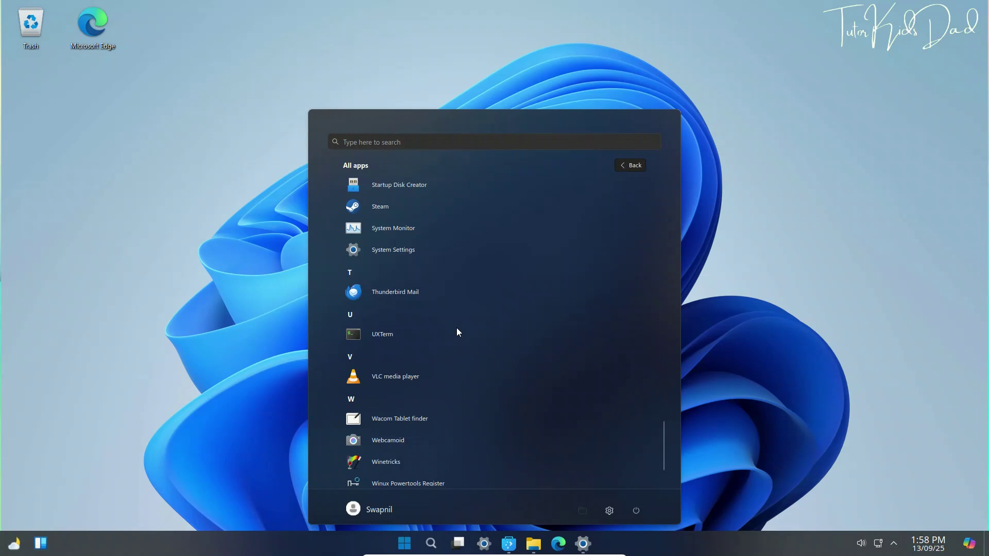
pyautogui.scroll(-2, 457, 332)
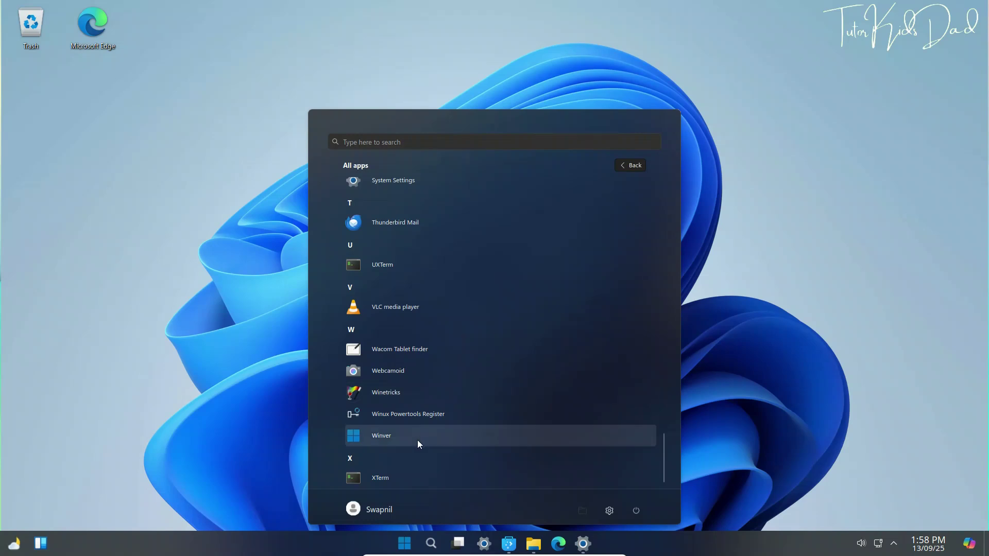
pyautogui.scroll(-1, 409, 474)
pyautogui.click(747, 373)
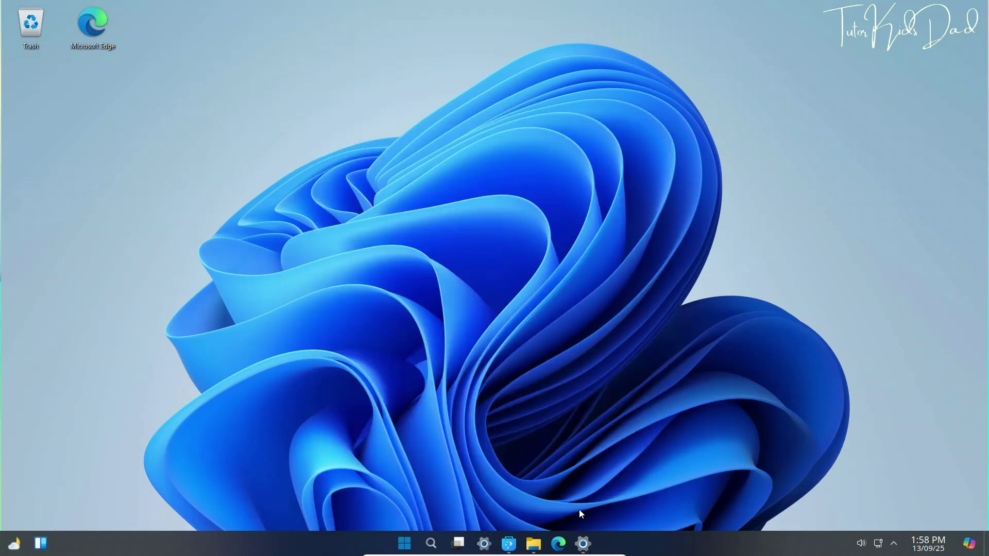
# Choose Shut Down from the Start menu's power options.
pyautogui.click(404, 544)
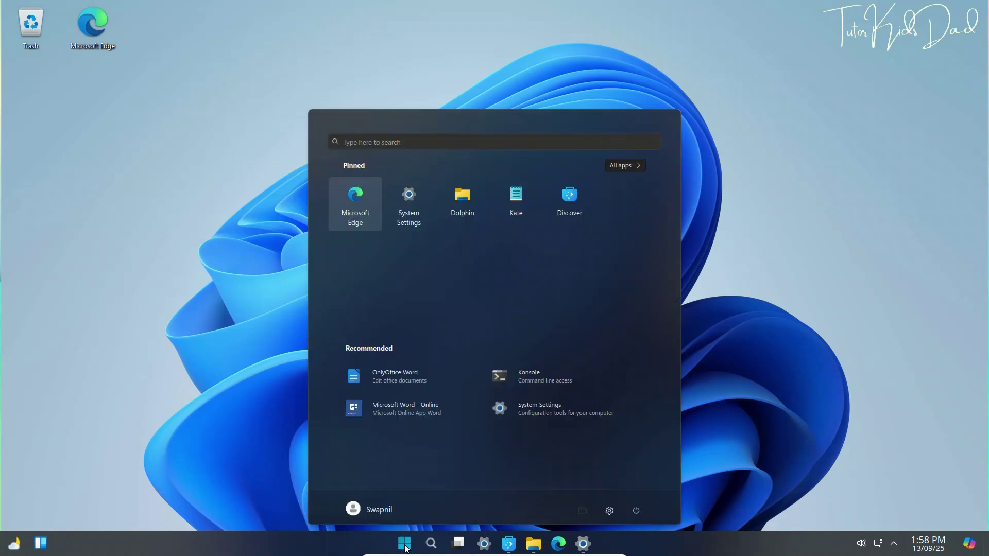
pyautogui.click(636, 510)
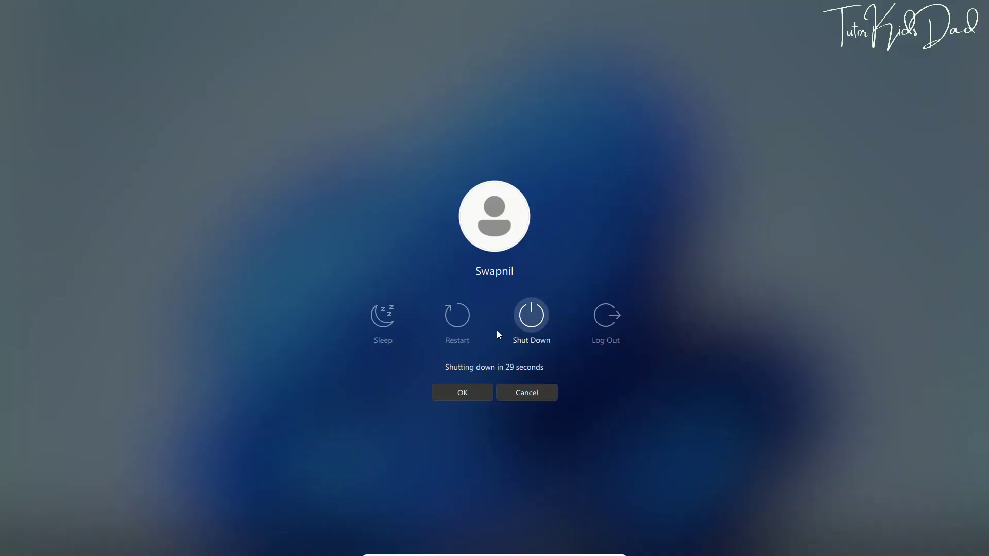
pyautogui.click(535, 319)
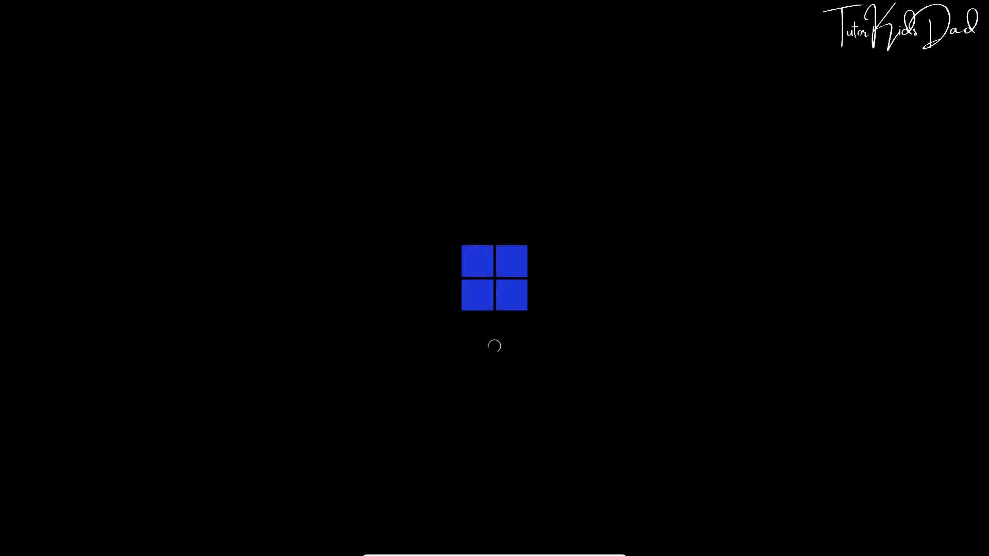